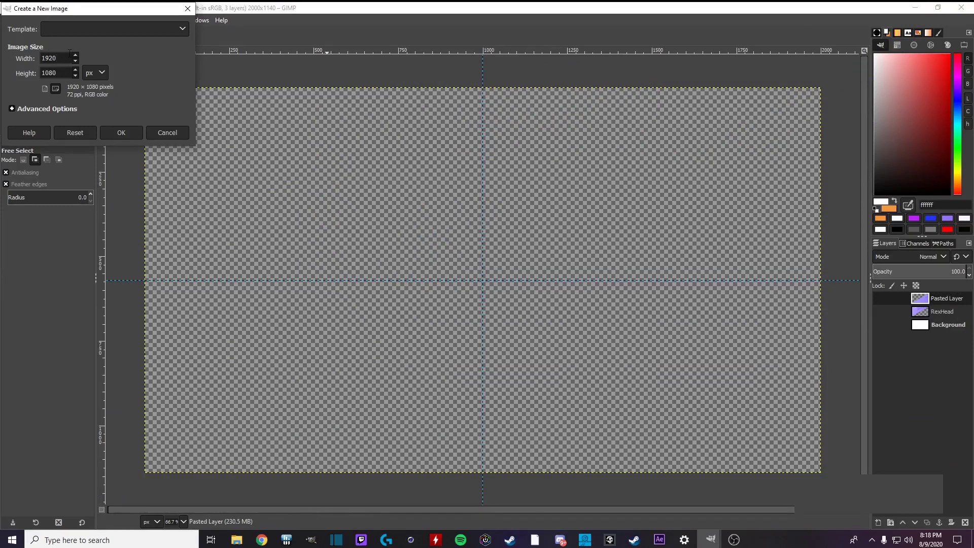
# Step: Set the new image to 2000 × 1140 pixels with a 300 ppi resolution
pyautogui.press('BackSpace')
pyautogui.press('BackSpace')
pyautogui.press('BackSpace')
pyautogui.press('BackSpace')
pyautogui.press('BackSpace')
pyautogui.press('BackSpace')
pyautogui.press('BackSpace')
pyautogui.write('140')
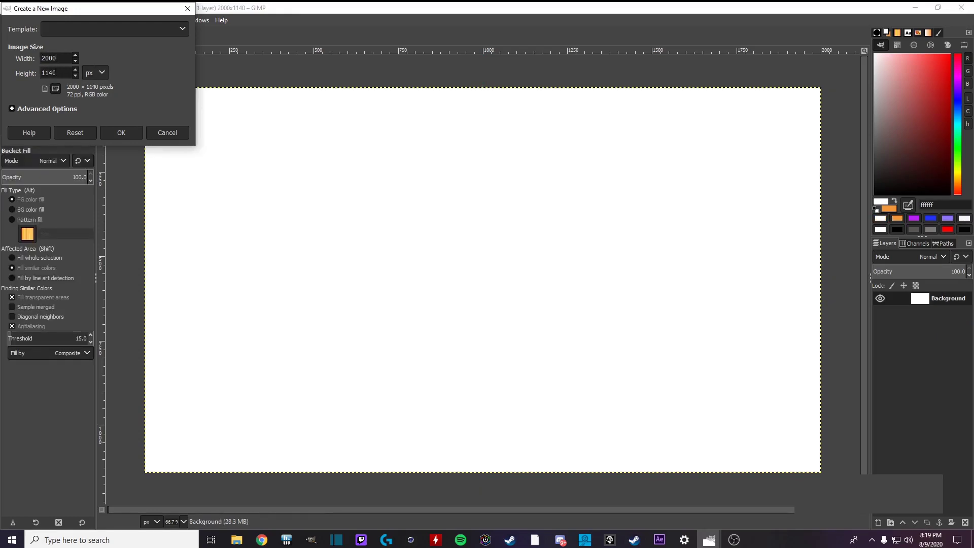
pyautogui.click(59, 108)
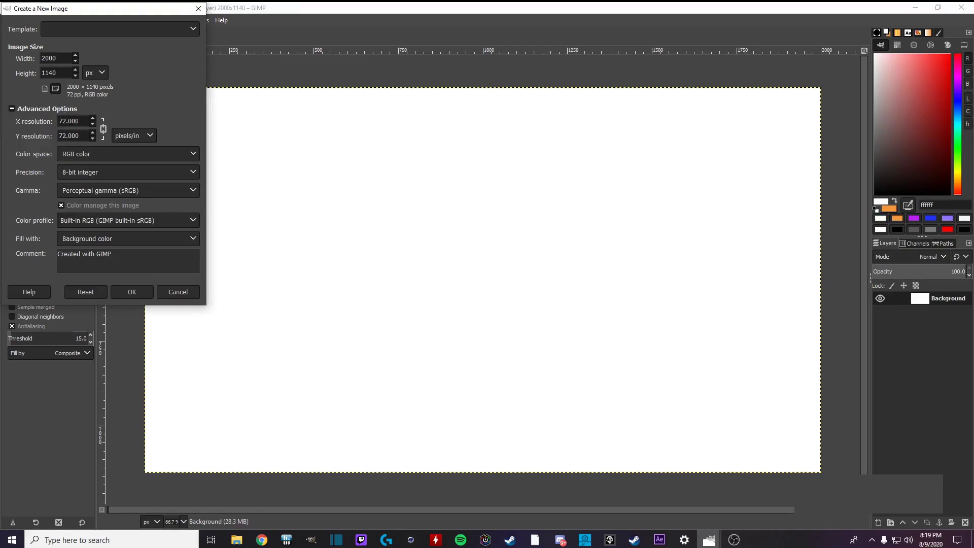
pyautogui.press('Tab')
pyautogui.write('300.00')
pyautogui.press('Tab')
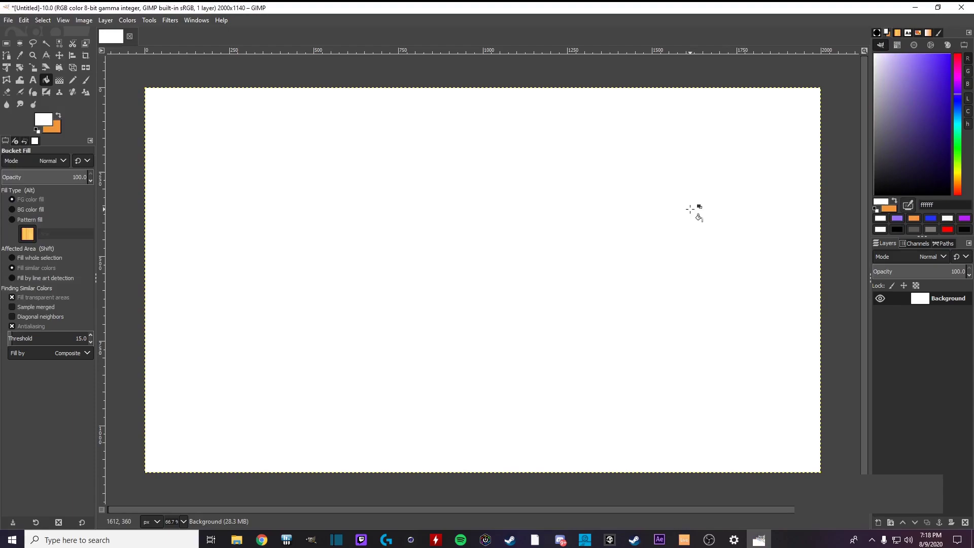
# Step: Add the RexHead layer and bucket-fill it with blue
pyautogui.click(878, 522)
pyautogui.click(901, 512)
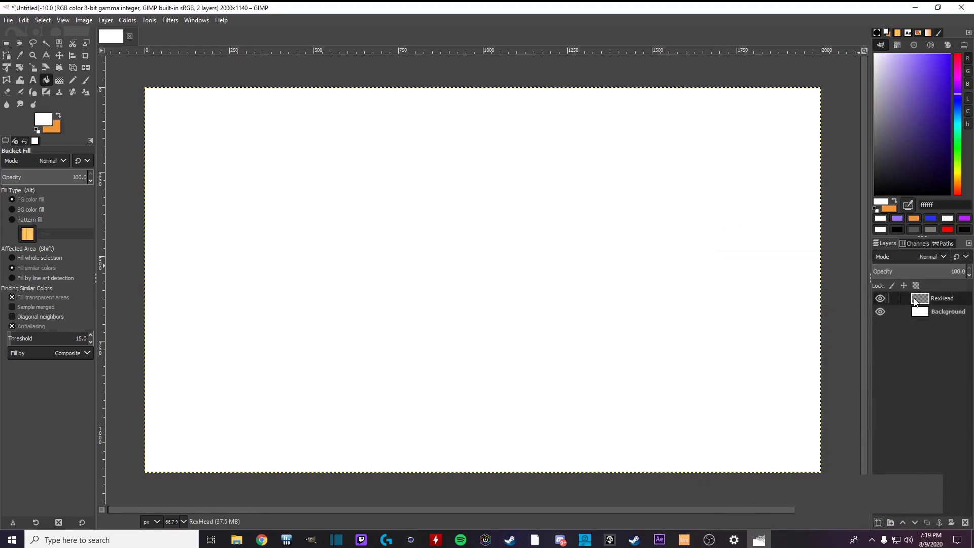
pyautogui.click(931, 218)
pyautogui.click(463, 251)
# Step: With a size 99 paintbrush, paint six thick purple diagonal strokes across the layer
pyautogui.click(86, 80)
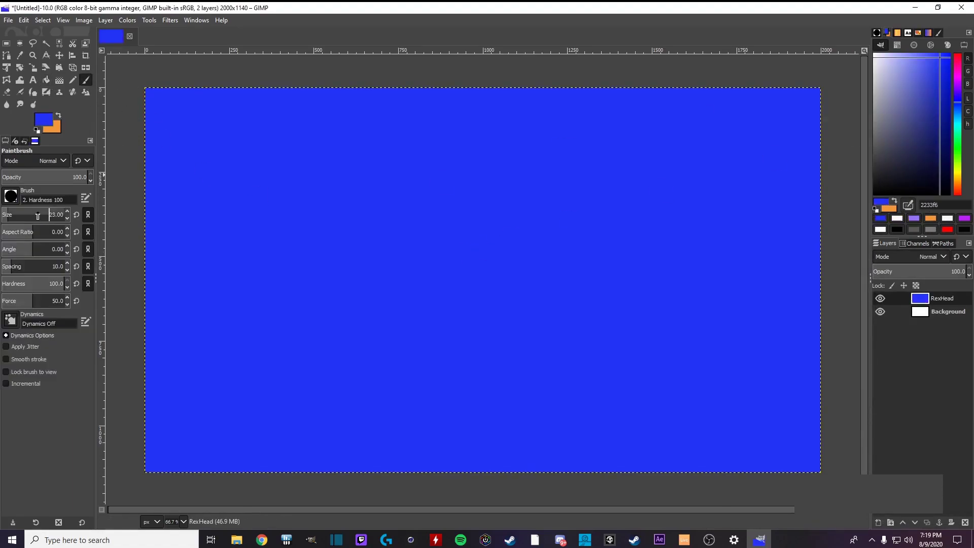
pyautogui.moveTo(10, 212); pyautogui.dragTo(18, 212)
pyautogui.click(965, 218)
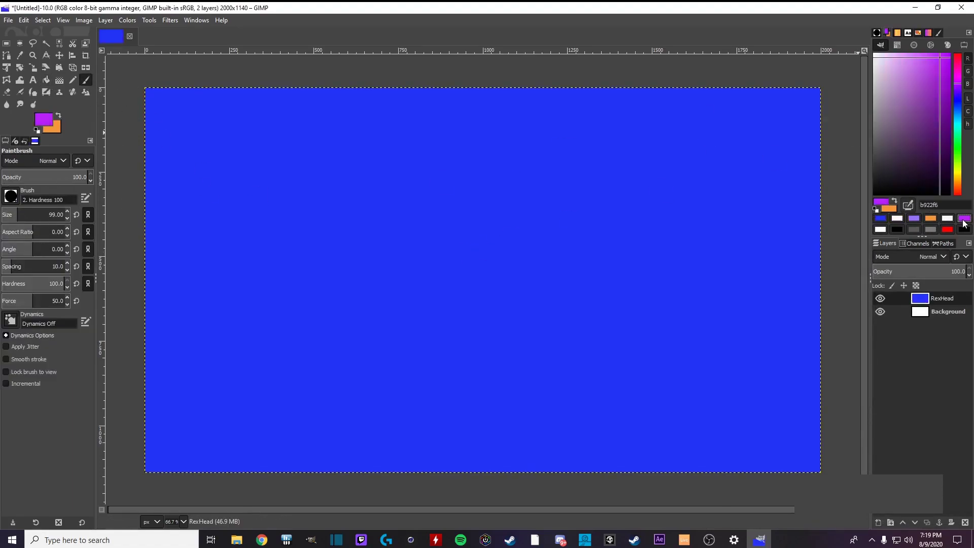
pyautogui.moveTo(502, 427); pyautogui.dragTo(762, 229)
pyautogui.moveTo(282, 398); pyautogui.dragTo(736, 100)
pyautogui.moveTo(190, 306); pyautogui.dragTo(520, 112)
pyautogui.moveTo(206, 211); pyautogui.dragTo(393, 99)
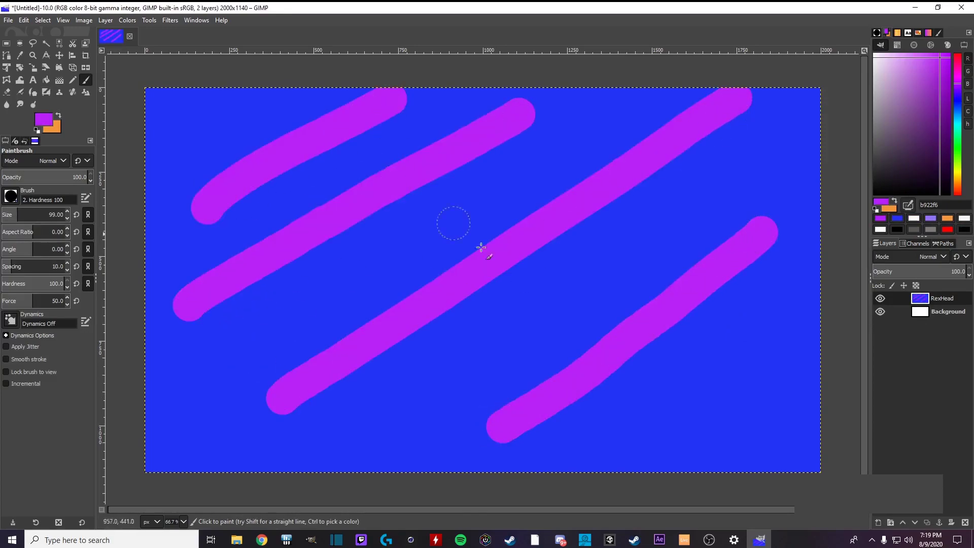
pyautogui.moveTo(712, 459); pyautogui.dragTo(820, 345)
pyautogui.moveTo(236, 450); pyautogui.dragTo(444, 439)
# Step: Paint seven thick white diagonal strokes between the purple ones
pyautogui.click(914, 218)
pyautogui.moveTo(773, 304); pyautogui.dragTo(619, 451)
pyautogui.moveTo(788, 122); pyautogui.dragTo(403, 423)
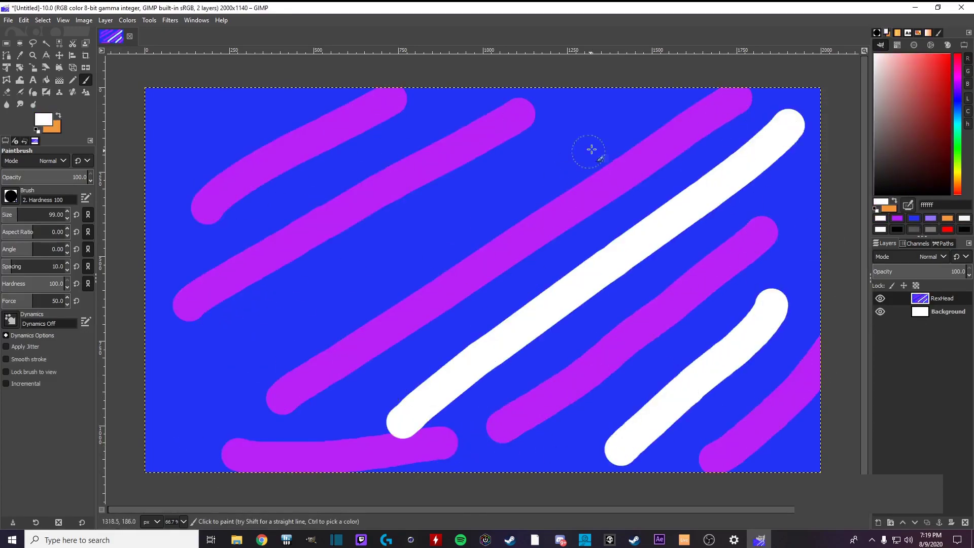
pyautogui.moveTo(583, 128); pyautogui.dragTo(246, 358)
pyautogui.moveTo(265, 103); pyautogui.dragTo(148, 153)
pyautogui.moveTo(427, 117); pyautogui.dragTo(148, 303)
pyautogui.moveTo(219, 434); pyautogui.dragTo(376, 459)
pyautogui.moveTo(563, 434); pyautogui.dragTo(524, 465)
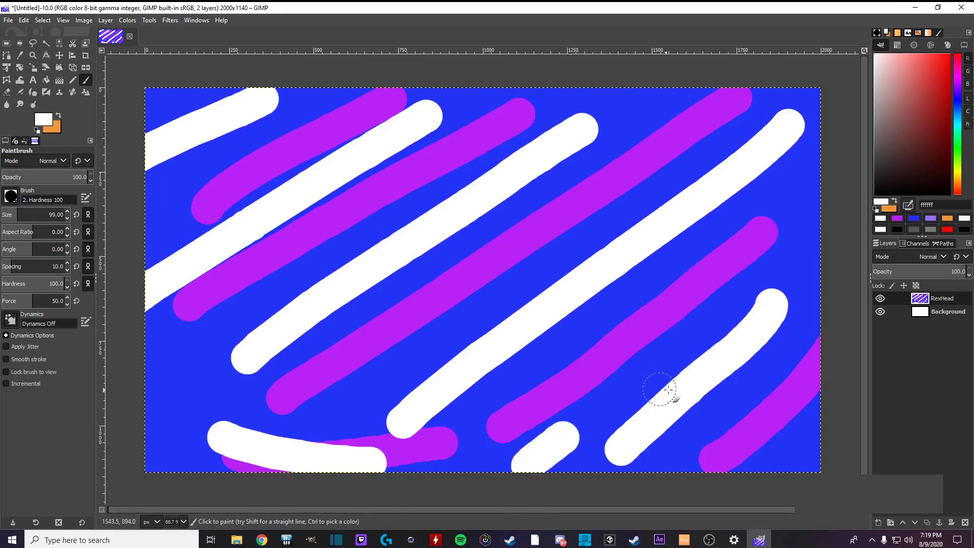
# Step: Smudge the blue, purple and white strokes into soft diagonal streaks, using Smudge brush size 71
pyautogui.click(21, 104)
pyautogui.moveTo(496, 227)
pyautogui.mouseDown()
pyautogui.moveTo(273, 105)
pyautogui.moveTo(278, 272)
pyautogui.moveTo(236, 387)
pyautogui.moveTo(416, 447)
pyautogui.moveTo(598, 436)
pyautogui.mouseUp()
pyautogui.moveTo(31, 214); pyautogui.dragTo(53, 214)
pyautogui.moveTo(325, 213)
pyautogui.mouseDown()
pyautogui.moveTo(579, 430)
pyautogui.moveTo(781, 463)
pyautogui.moveTo(518, 282)
pyautogui.moveTo(639, 184)
pyautogui.moveTo(653, 144)
pyautogui.moveTo(804, 262)
pyautogui.moveTo(582, 404)
pyautogui.moveTo(193, 378)
pyautogui.moveTo(567, 401)
pyautogui.moveTo(203, 173)
pyautogui.moveTo(311, 285)
pyautogui.moveTo(412, 162)
pyautogui.moveTo(475, 258)
pyautogui.moveTo(678, 114)
pyautogui.moveTo(781, 178)
pyautogui.moveTo(623, 419)
pyautogui.moveTo(670, 369)
pyautogui.moveTo(534, 440)
pyautogui.moveTo(360, 309)
pyautogui.moveTo(297, 72)
pyautogui.moveTo(185, 128)
pyautogui.moveTo(127, 276)
pyautogui.moveTo(338, 330)
pyautogui.moveTo(523, 347)
pyautogui.moveTo(834, 317)
pyautogui.moveTo(747, 484)
pyautogui.moveTo(337, 403)
pyautogui.moveTo(481, 469)
pyautogui.moveTo(641, 301)
pyautogui.moveTo(502, 405)
pyautogui.mouseUp()
pyautogui.scroll(-6, 48, 214)
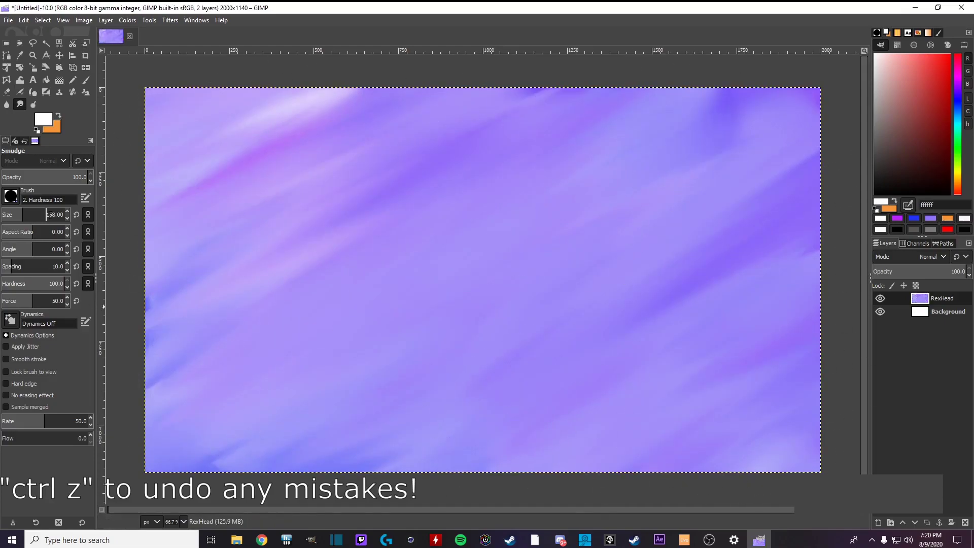
pyautogui.click(16, 213)
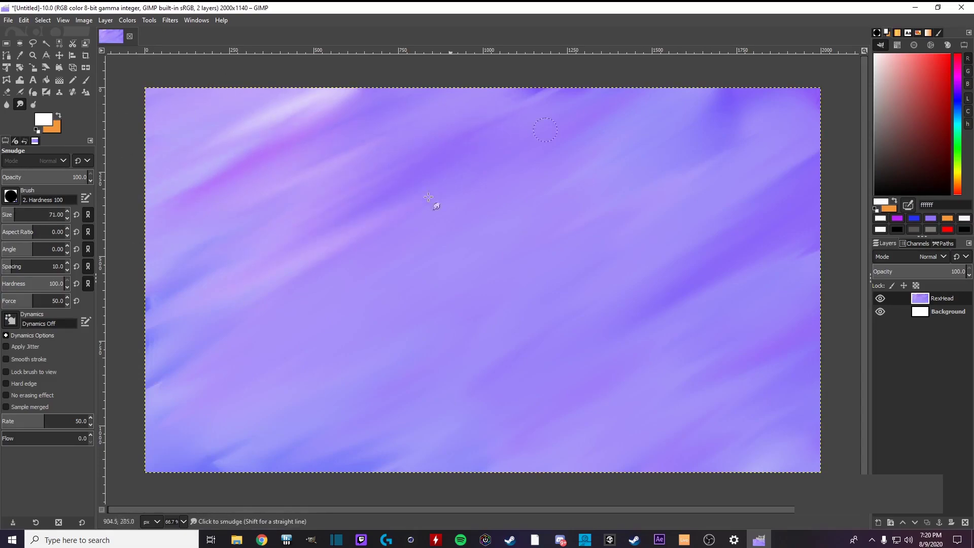
pyautogui.moveTo(428, 197)
pyautogui.mouseDown()
pyautogui.moveTo(156, 391)
pyautogui.moveTo(363, 335)
pyautogui.moveTo(159, 479)
pyautogui.mouseUp()
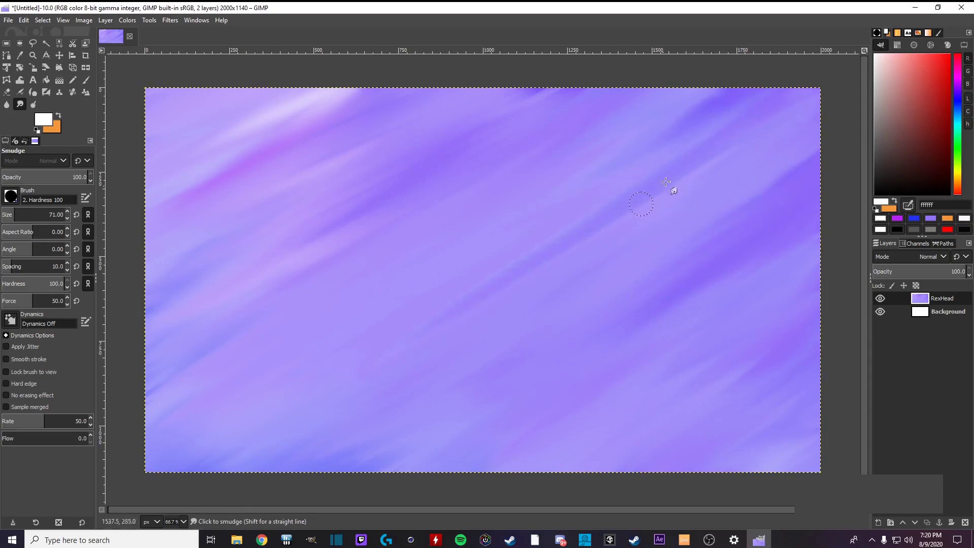
pyautogui.moveTo(356, 228); pyautogui.dragTo(263, 267)
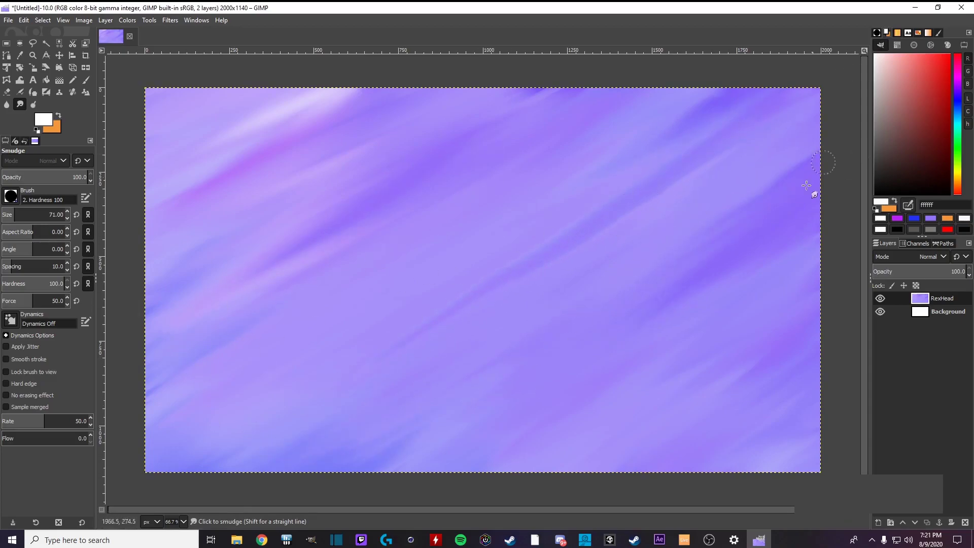
# Step: Add a vertical guide at 50% using New Guide (by Percent)
pyautogui.click(33, 44)
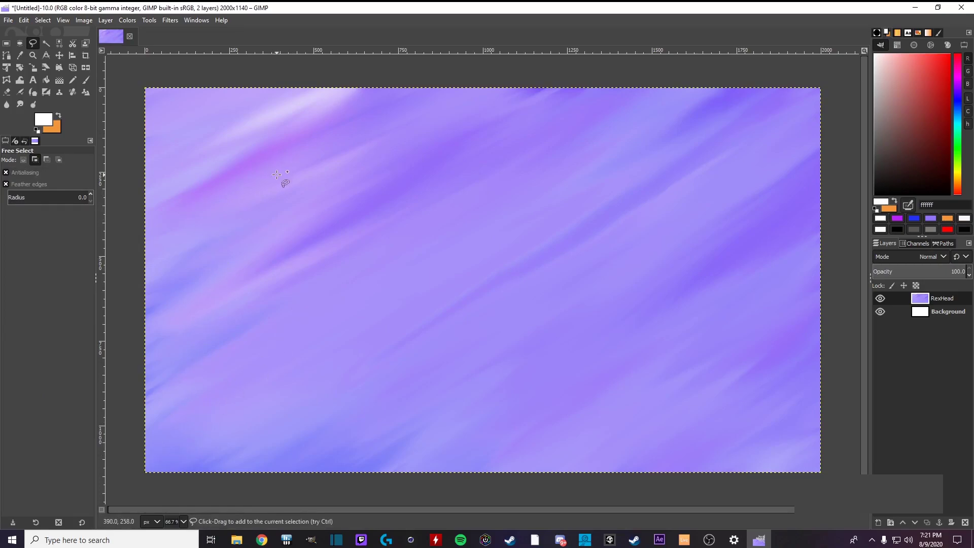
pyautogui.click(82, 21)
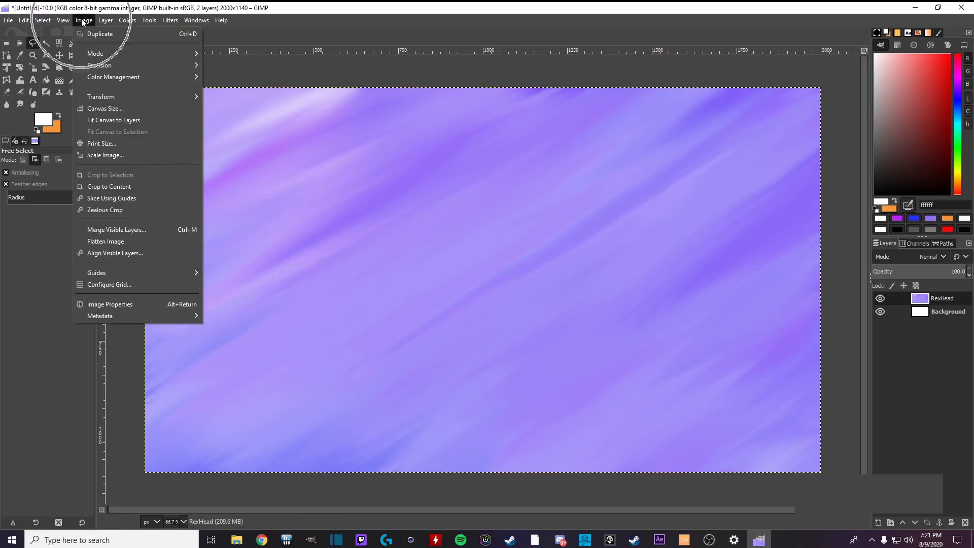
pyautogui.moveTo(155, 277)
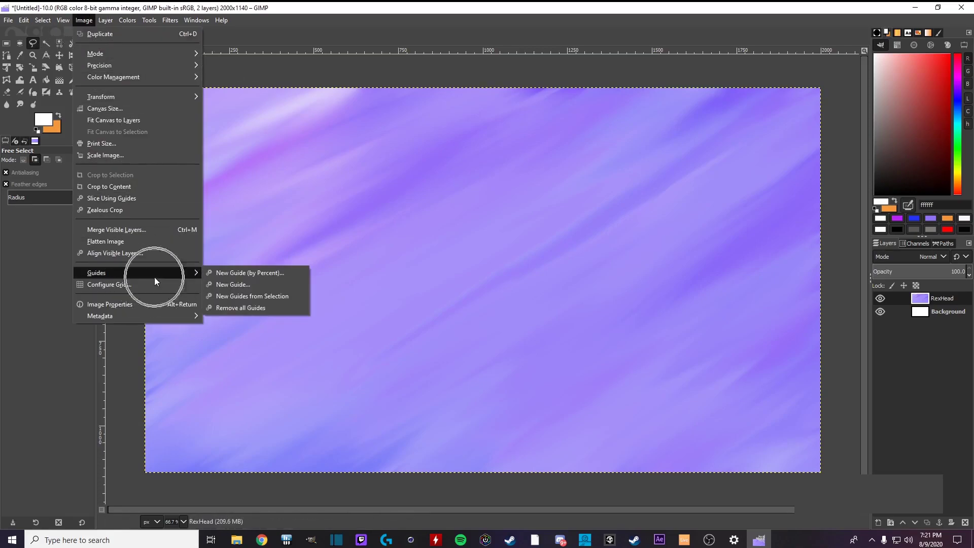
pyautogui.click(231, 275)
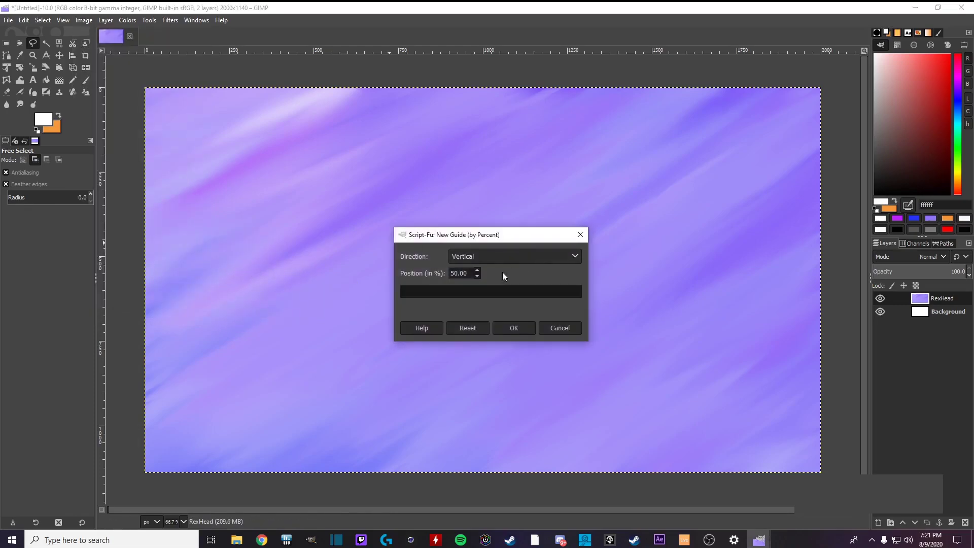
pyautogui.click(511, 327)
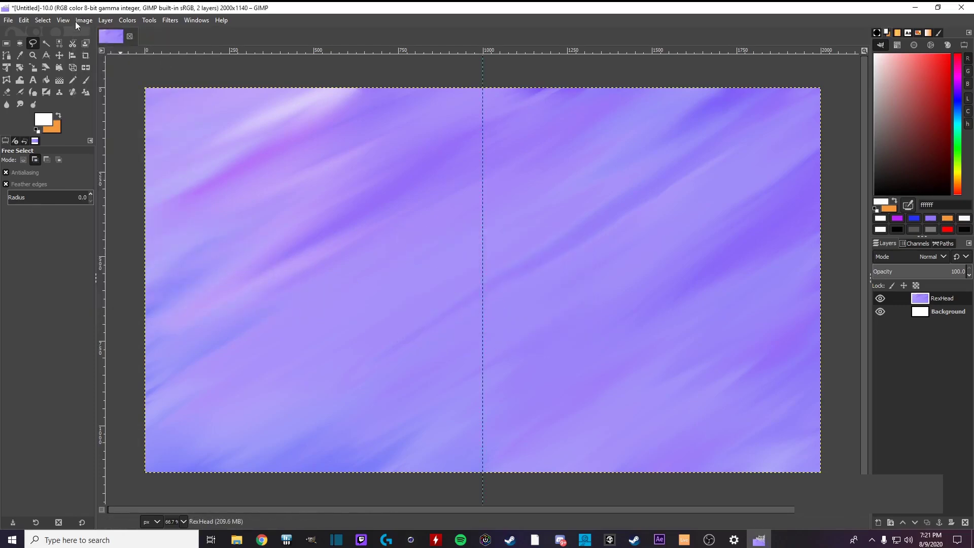
# Step: Add a horizontal guide at 50% using New Guide (by Percent)
pyautogui.click(80, 21)
pyautogui.moveTo(126, 270)
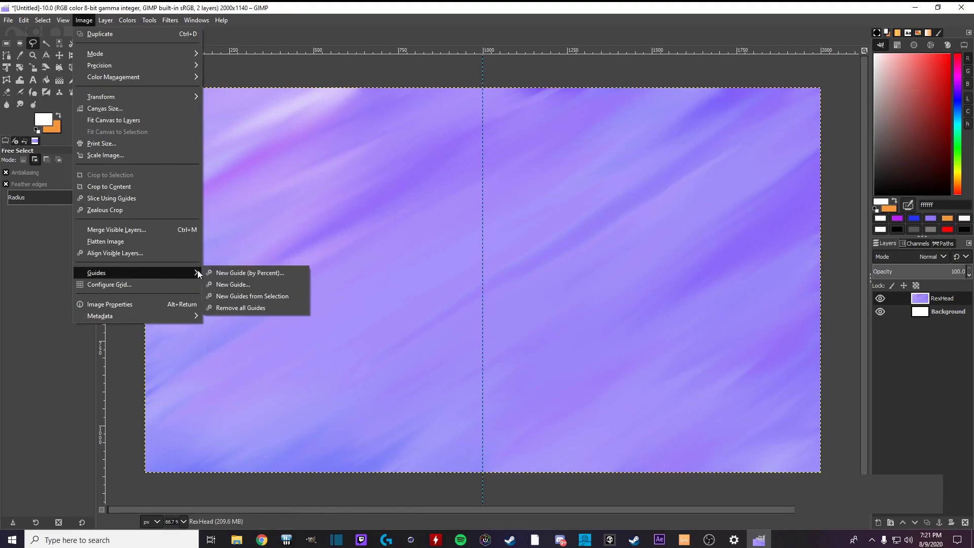
pyautogui.click(235, 269)
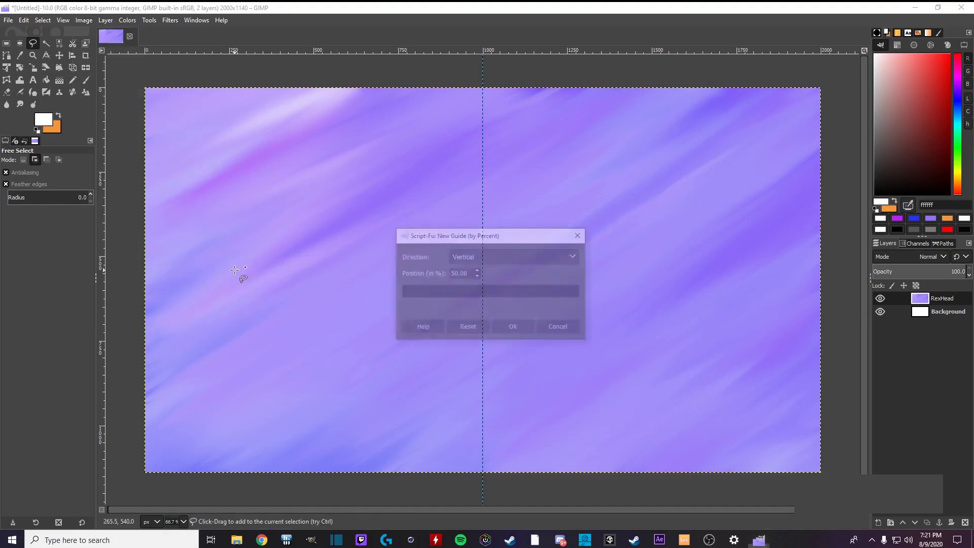
pyautogui.click(523, 259)
pyautogui.click(494, 244)
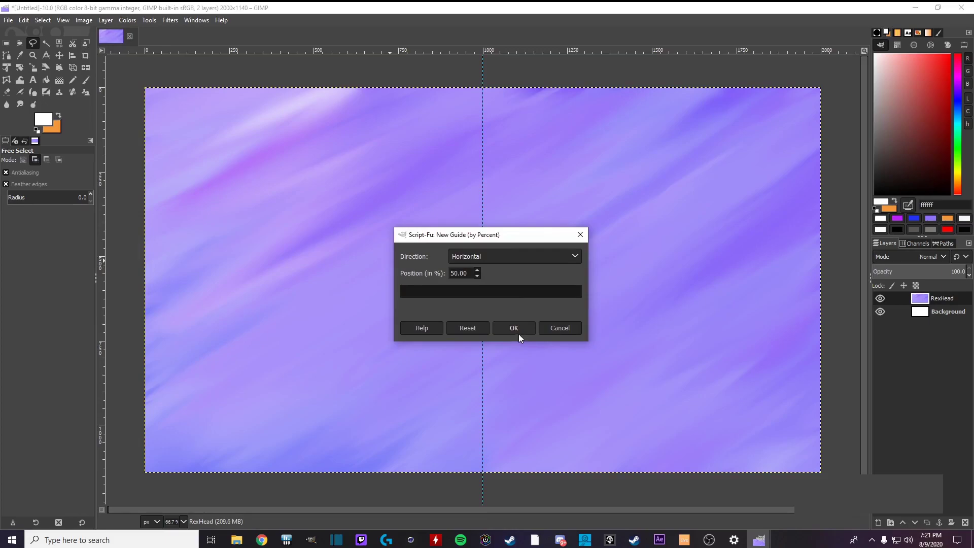
pyautogui.click(514, 329)
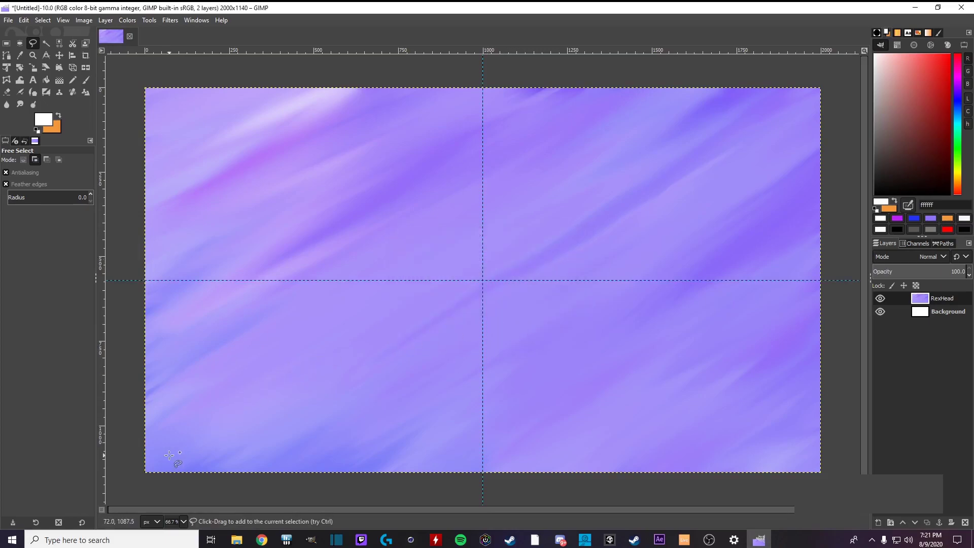
# Step: Draw a Free Select triangle covering the image's lower-right half, corner to corner
pyautogui.hotkey('shift', '+')
pyautogui.hotkey('shift', '+')
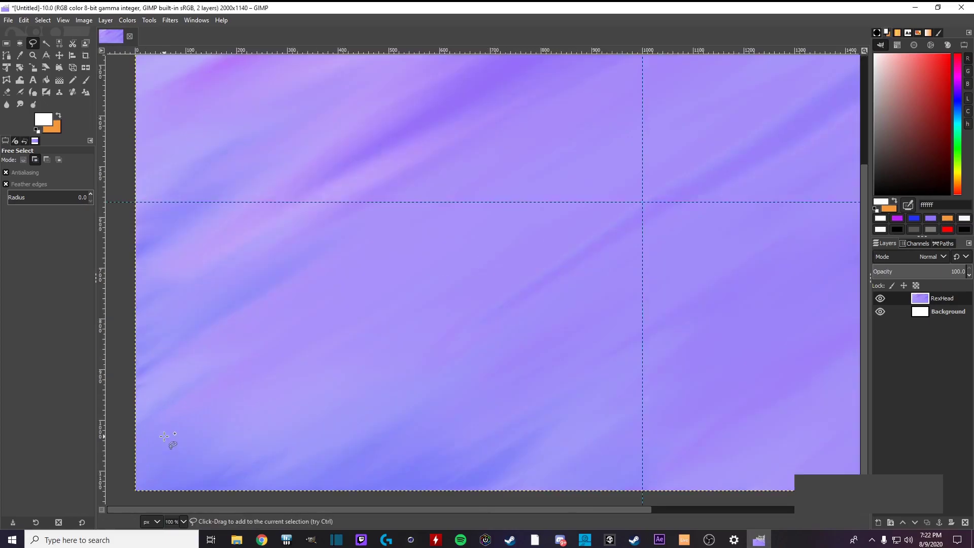
pyautogui.press('-')
pyautogui.hotkey('shift', '+')
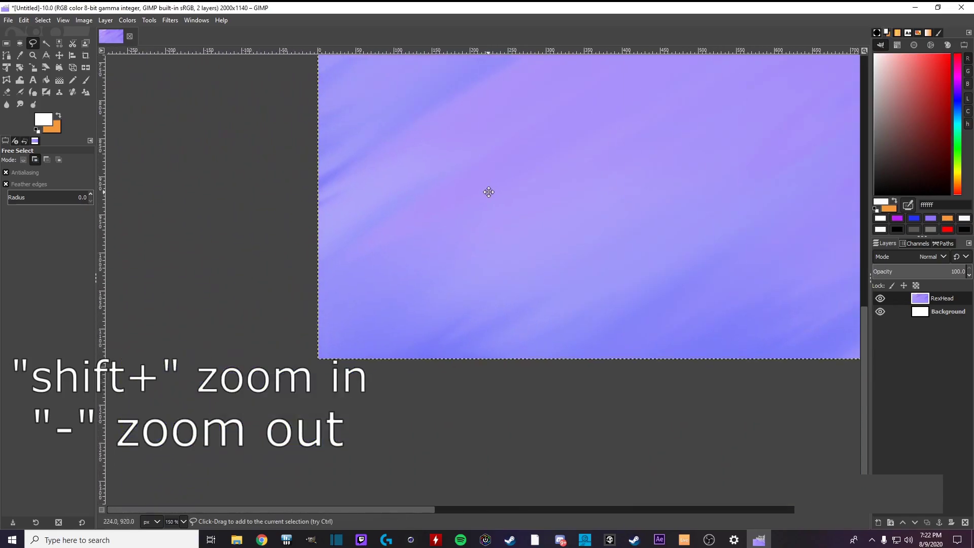
pyautogui.click(318, 358)
pyautogui.scroll(10, 627, 186)
pyautogui.hscroll(15, 584, 207)
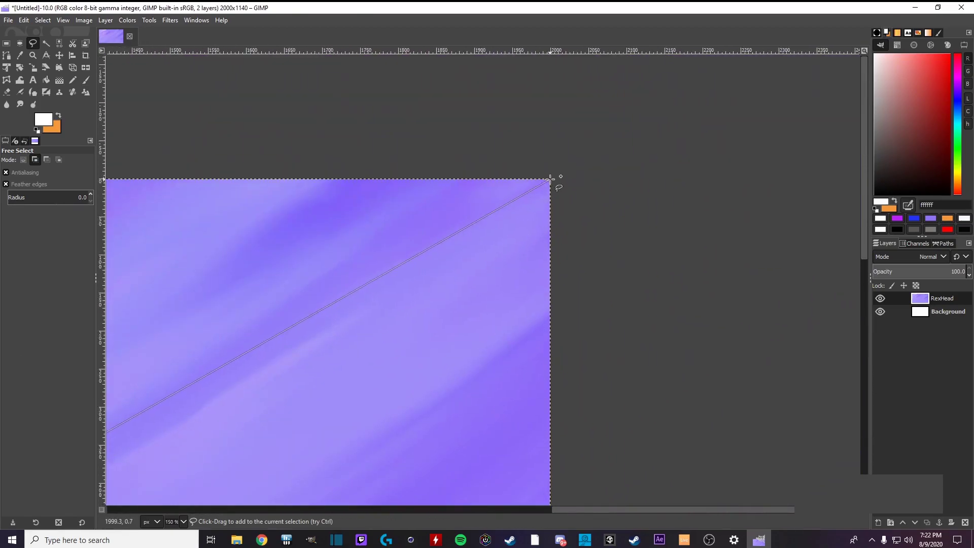
pyautogui.click(550, 179)
pyautogui.scroll(-10, 553, 180)
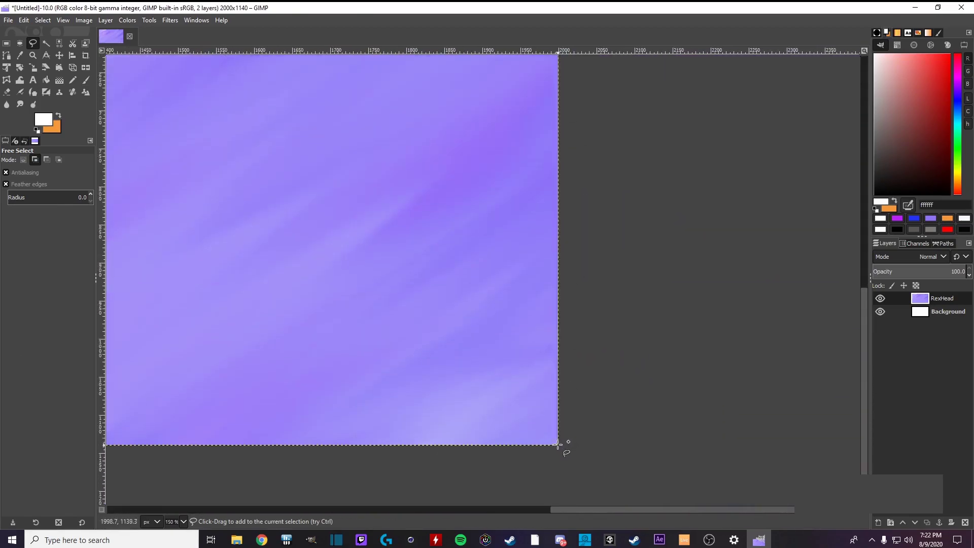
pyautogui.click(558, 445)
pyautogui.hscroll(-15, 401, 448)
pyautogui.scroll(-2, 386, 375)
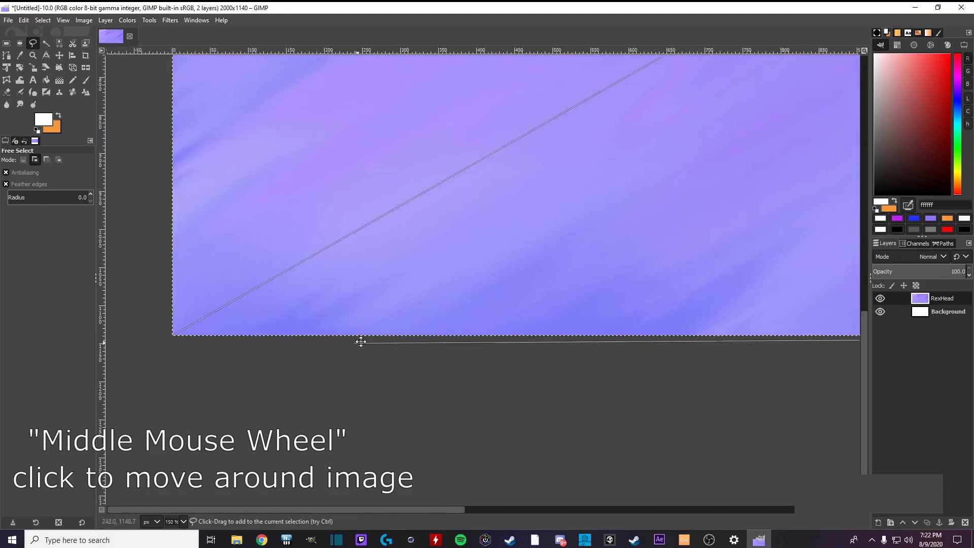
pyautogui.hscroll(-8, 360, 341)
pyautogui.click(388, 357)
pyautogui.hotkey('shift', 'ctrl', 'j')
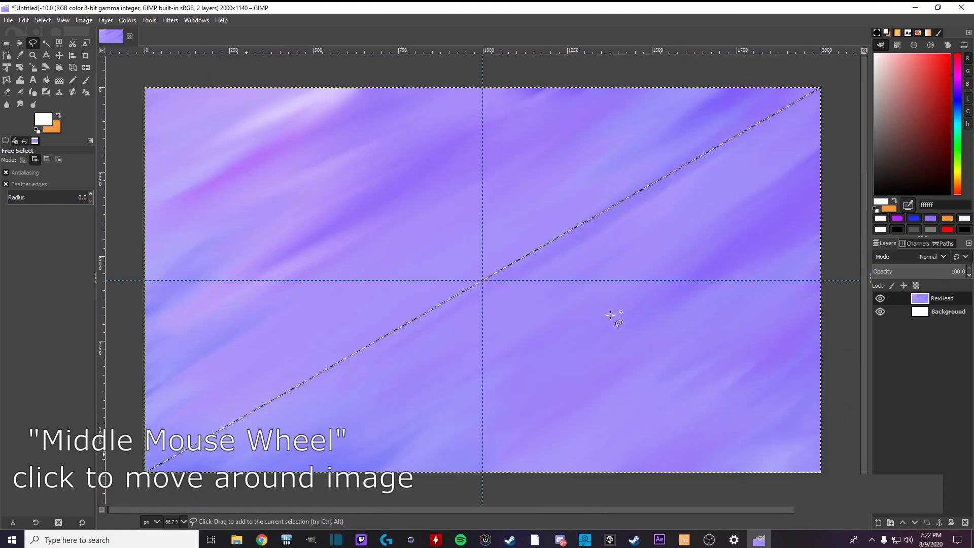
# Step: Cut the triangle from the RexHead layer and paste it back as a floating selection
pyautogui.click(919, 302)
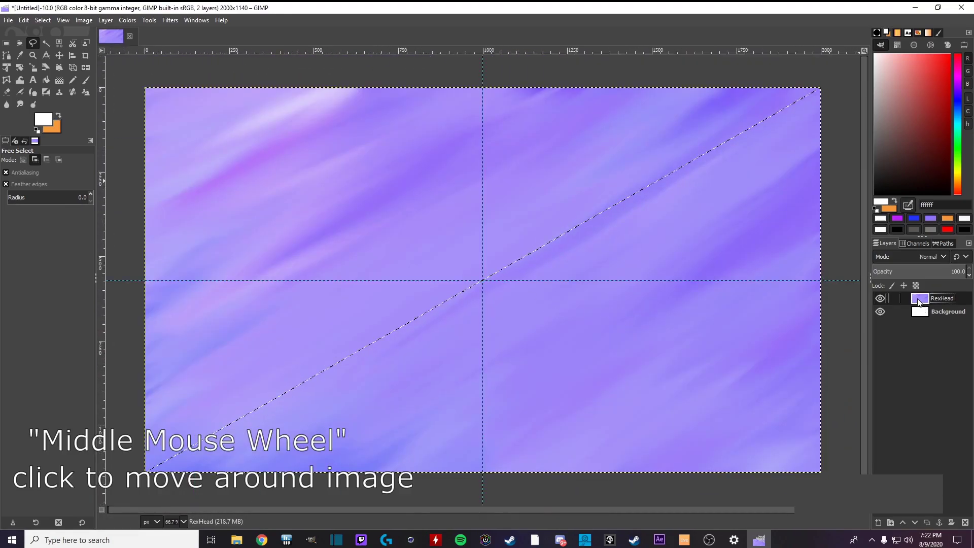
pyautogui.hotkey('ctrl', 'c')
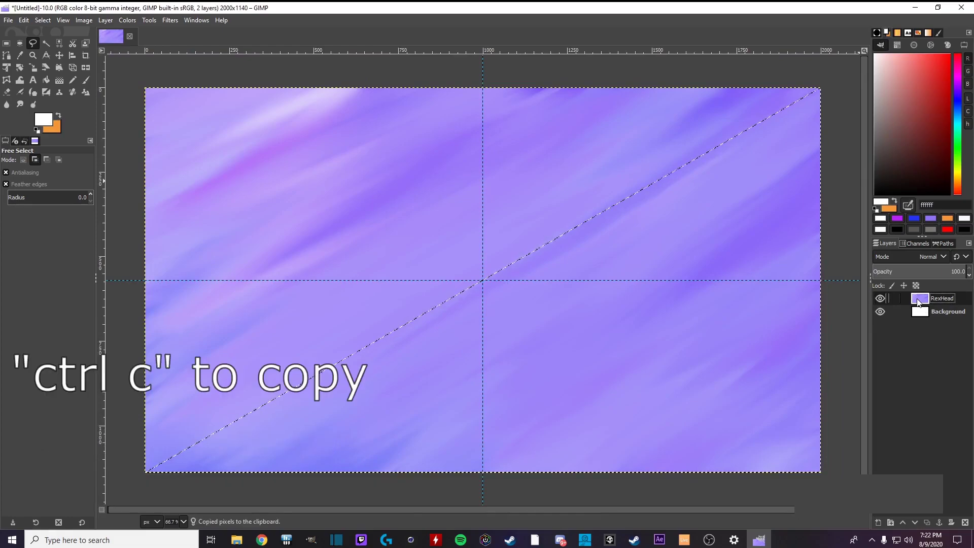
pyautogui.hotkey('ctrl', 'x')
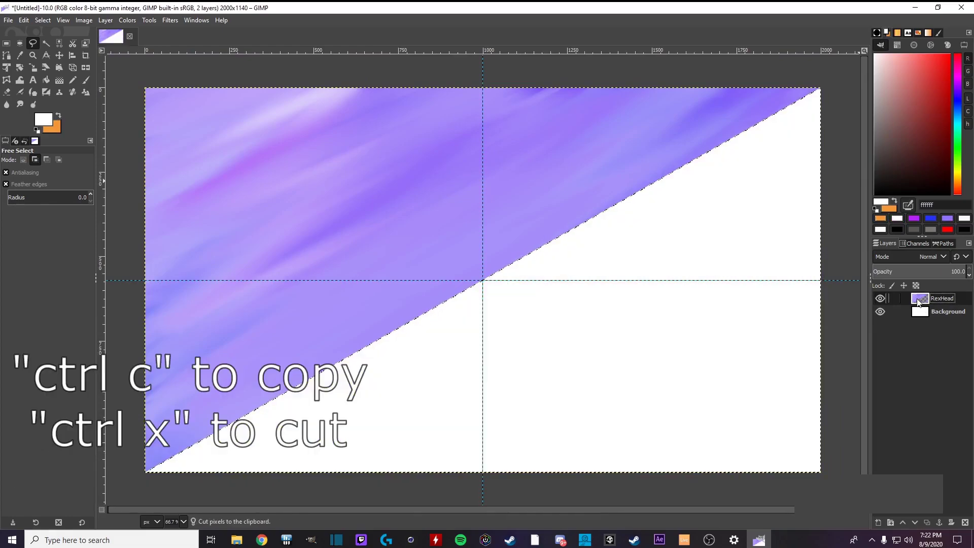
pyautogui.hotkey('ctrl', 'v')
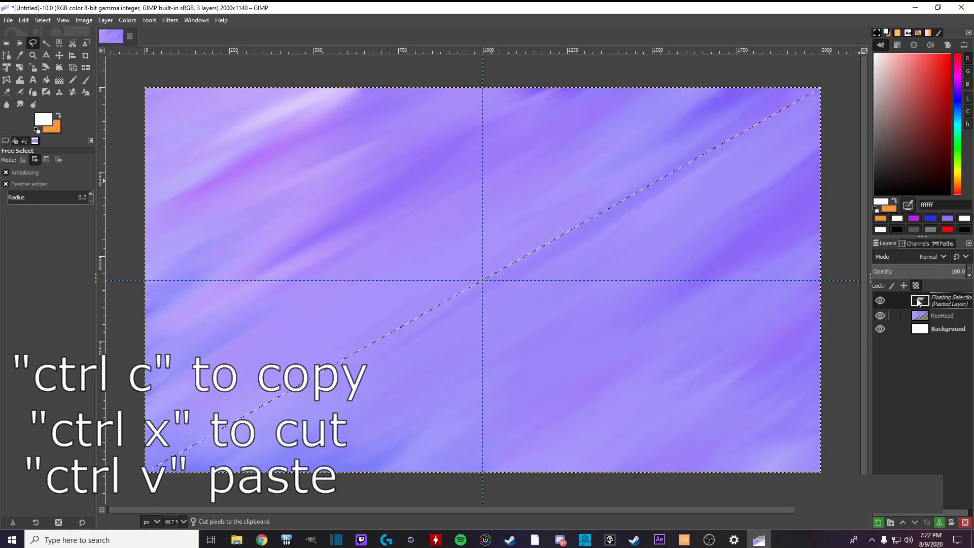
# Step: Turn the floating selection into Pasted Layer and hide RexHead so only the triangle shows
pyautogui.rightClick(917, 299)
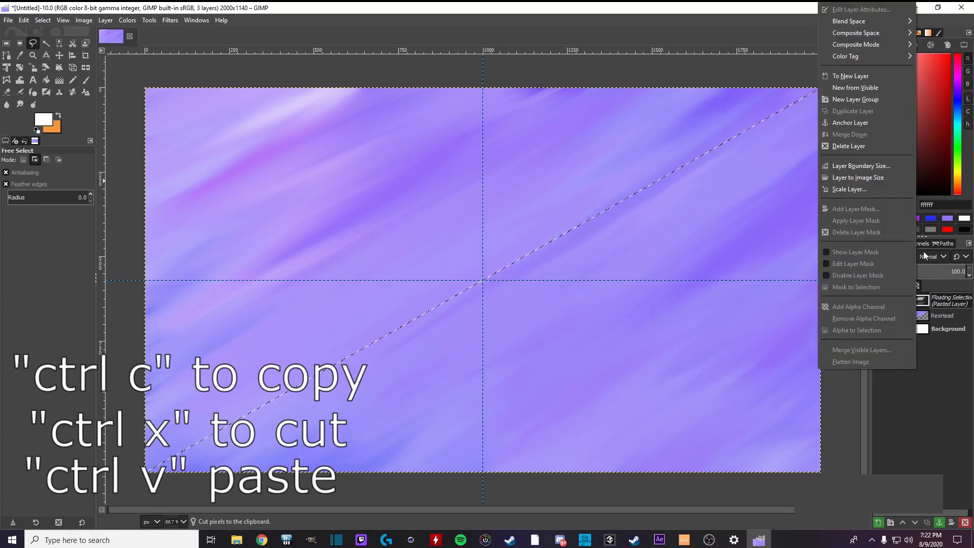
pyautogui.click(860, 75)
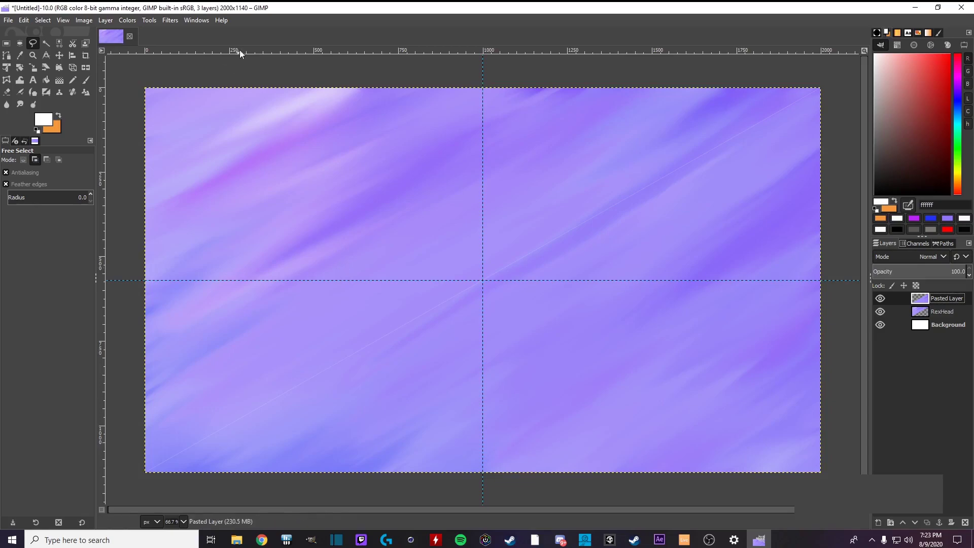
pyautogui.keyDown('shift'); pyautogui.click(881, 298); pyautogui.keyUp('shift')
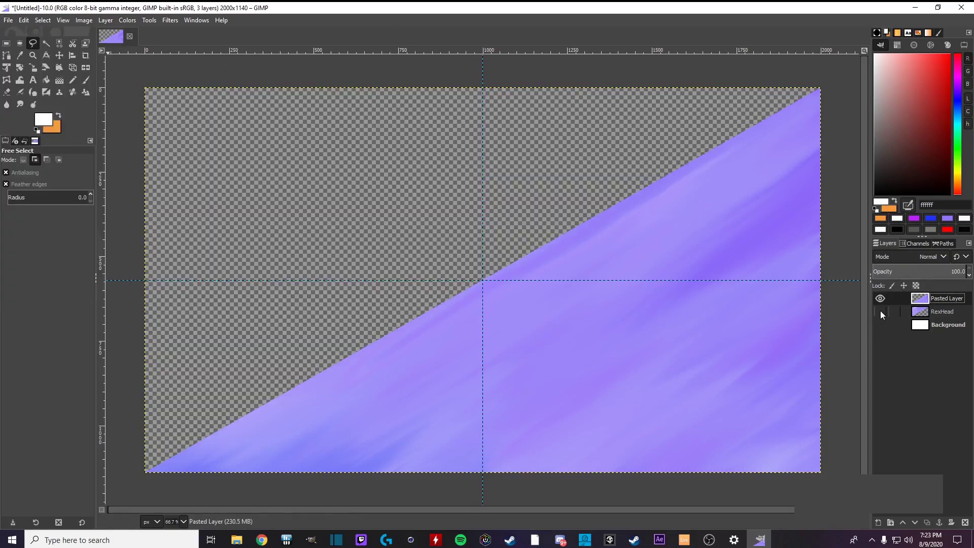
pyautogui.click(880, 311)
pyautogui.click(881, 311)
pyautogui.click(881, 299)
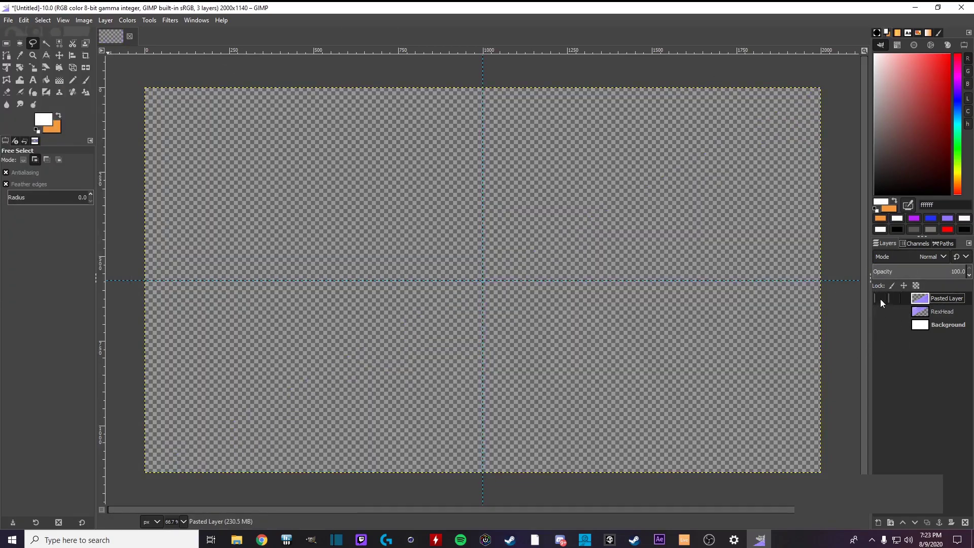
pyautogui.click(881, 299)
pyautogui.click(880, 300)
pyautogui.click(881, 299)
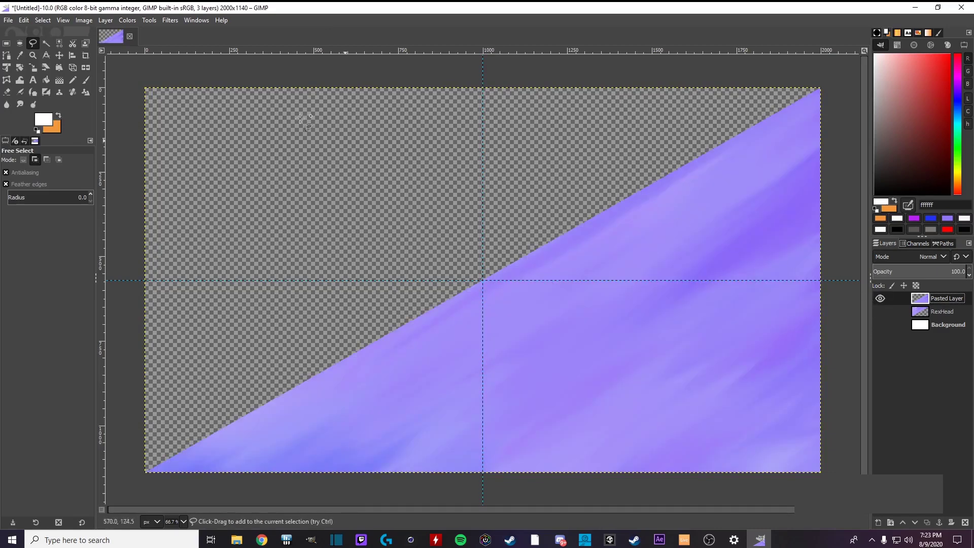
# Step: Export the visible lower-right triangle as BottomRight.png
pyautogui.click(9, 21)
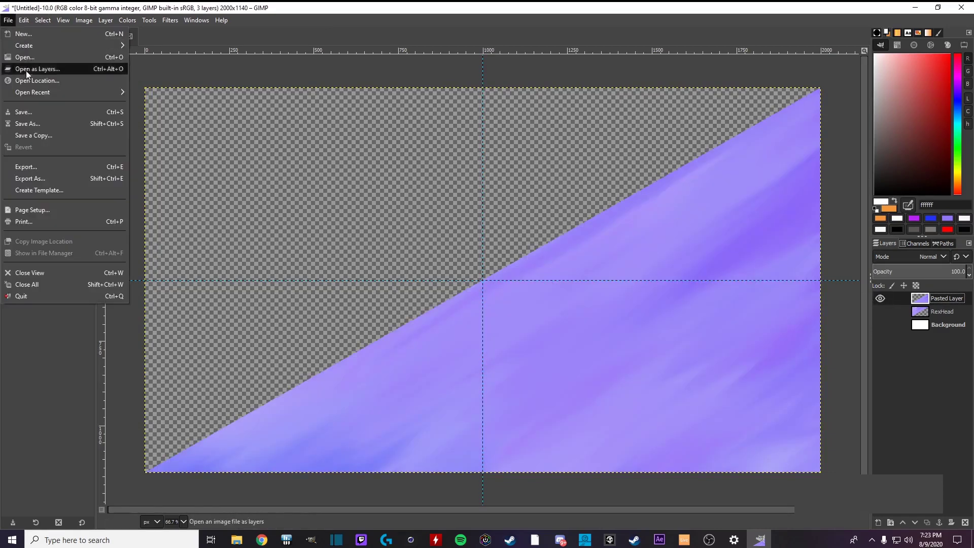
pyautogui.click(30, 179)
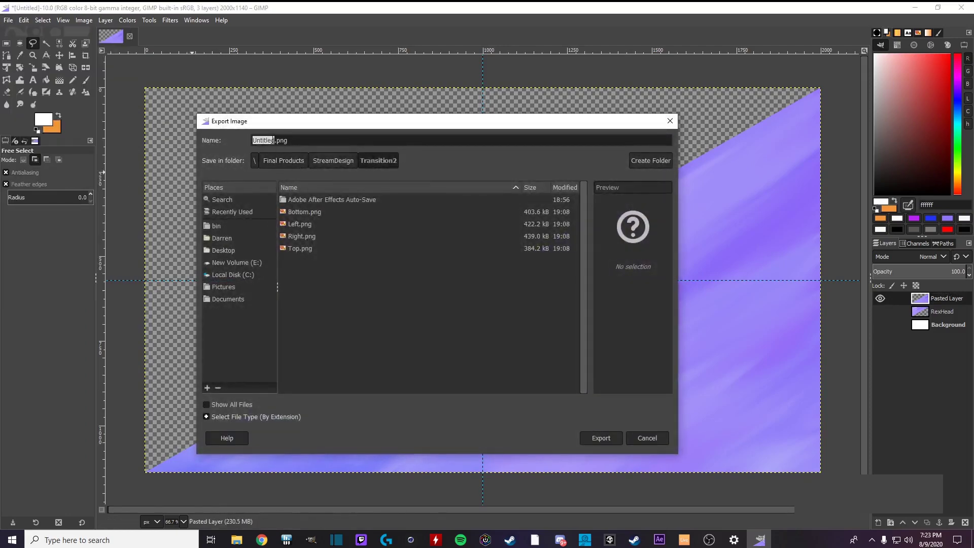
pyautogui.write('BottomR')
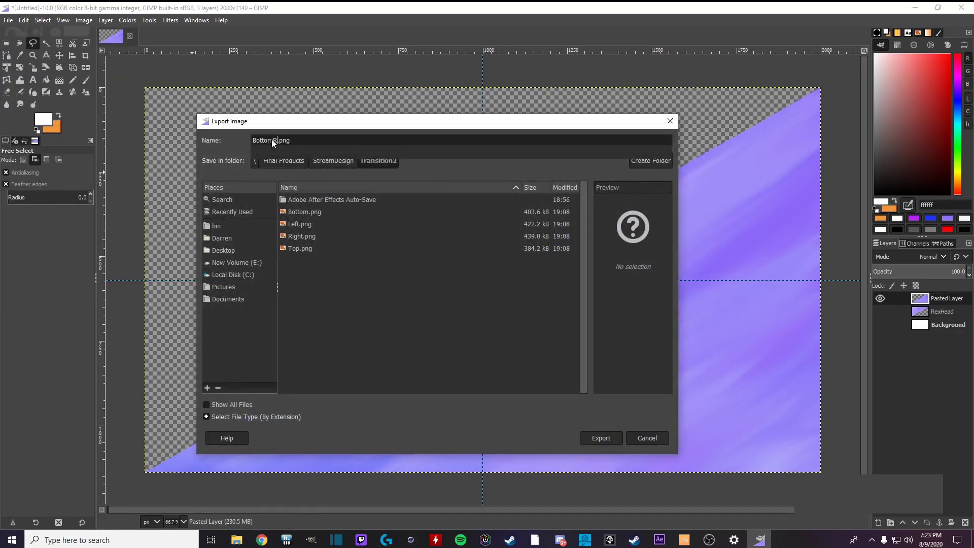
pyautogui.write('ight')
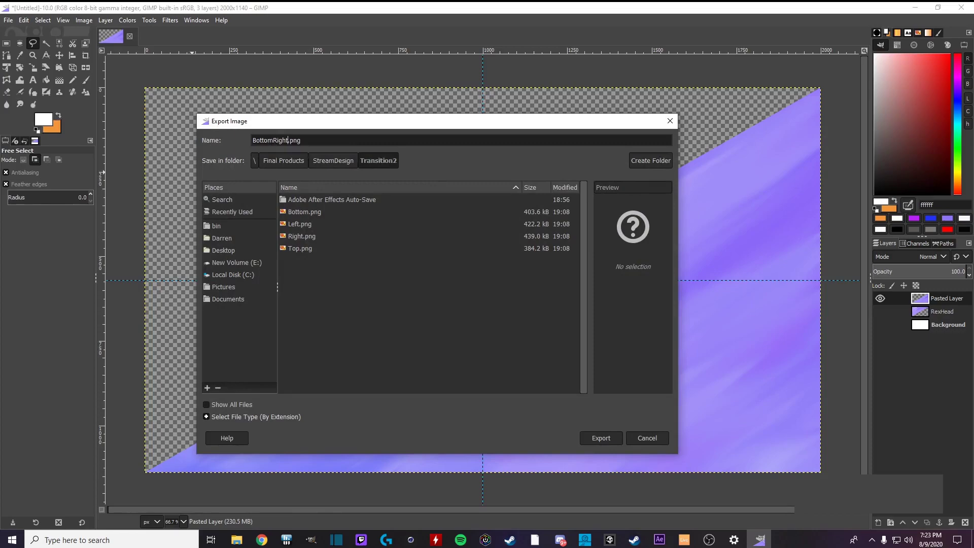
pyautogui.click(602, 440)
pyautogui.click(537, 391)
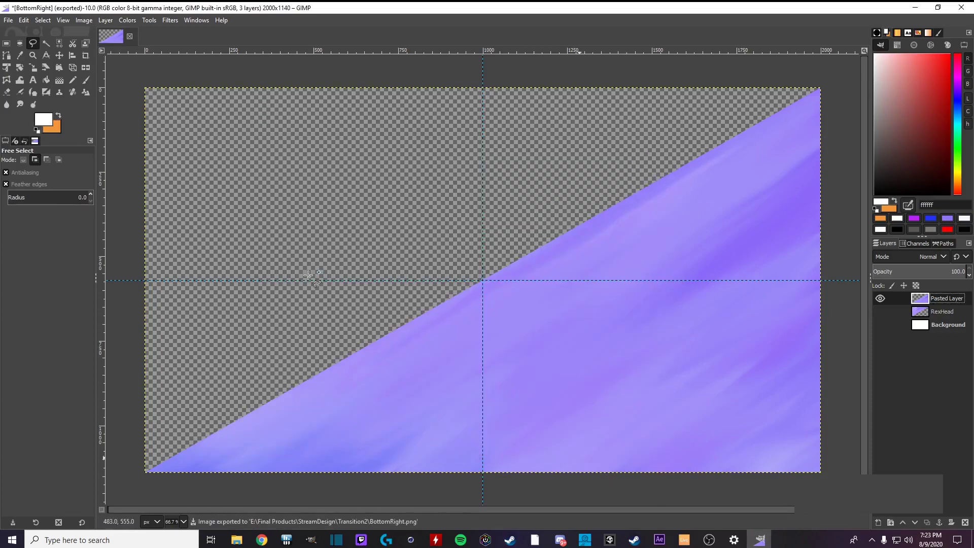
# Step: Hide Pasted Layer, show RexHead, and export the upper-left triangle as TopLeft.png
pyautogui.click(881, 298)
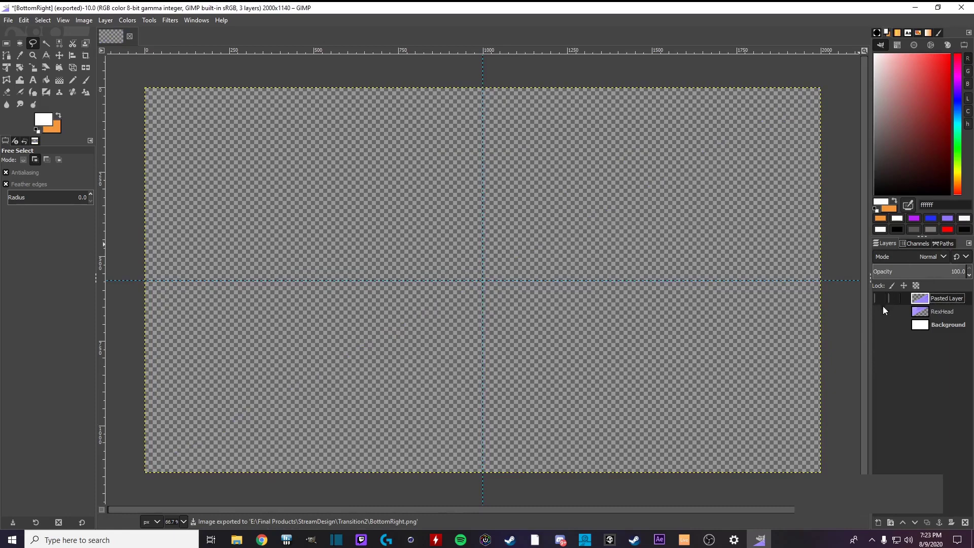
pyautogui.click(881, 311)
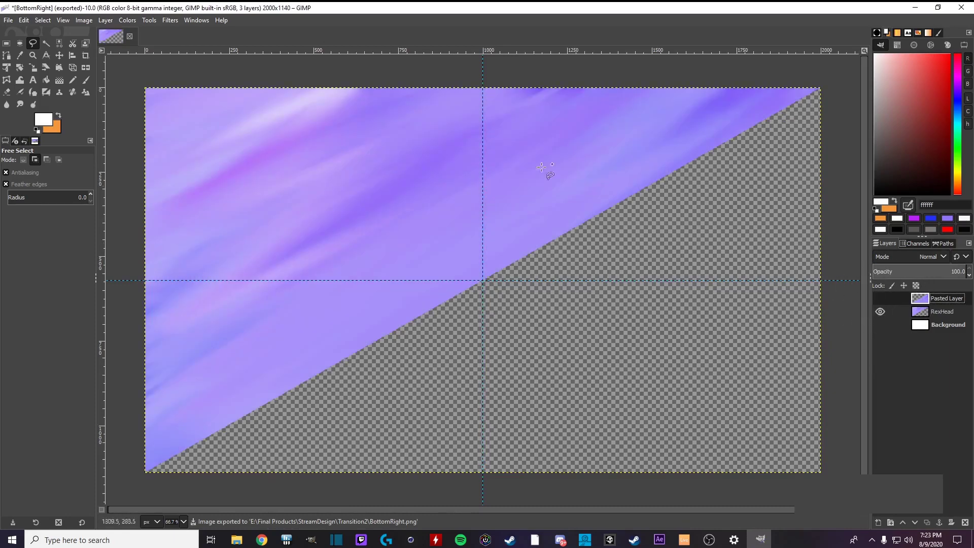
pyautogui.click(8, 20)
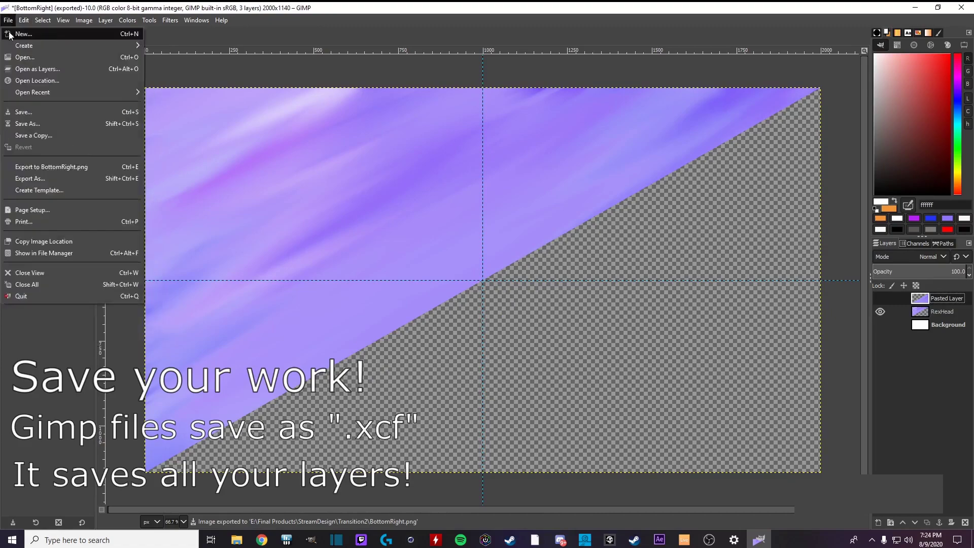
pyautogui.click(30, 179)
pyautogui.write('TopLeft')
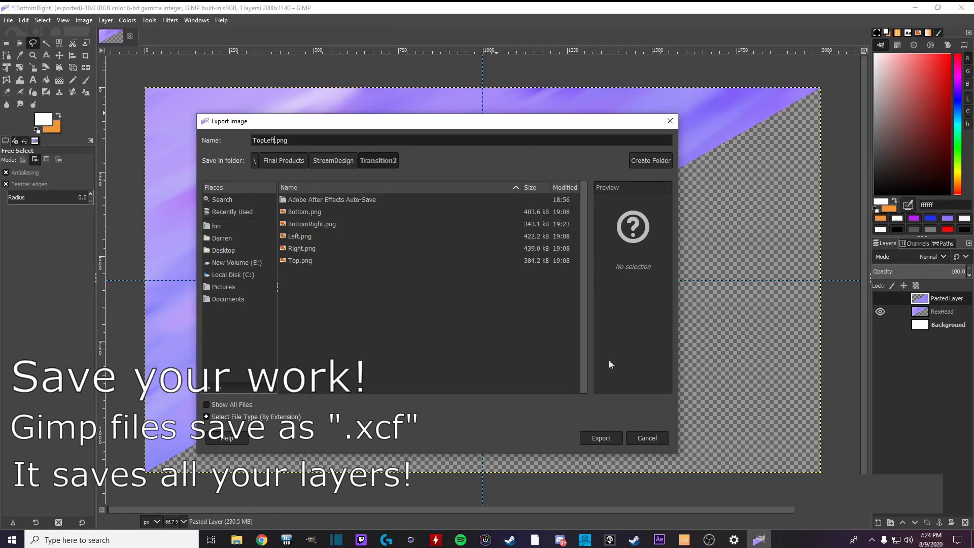
pyautogui.click(600, 439)
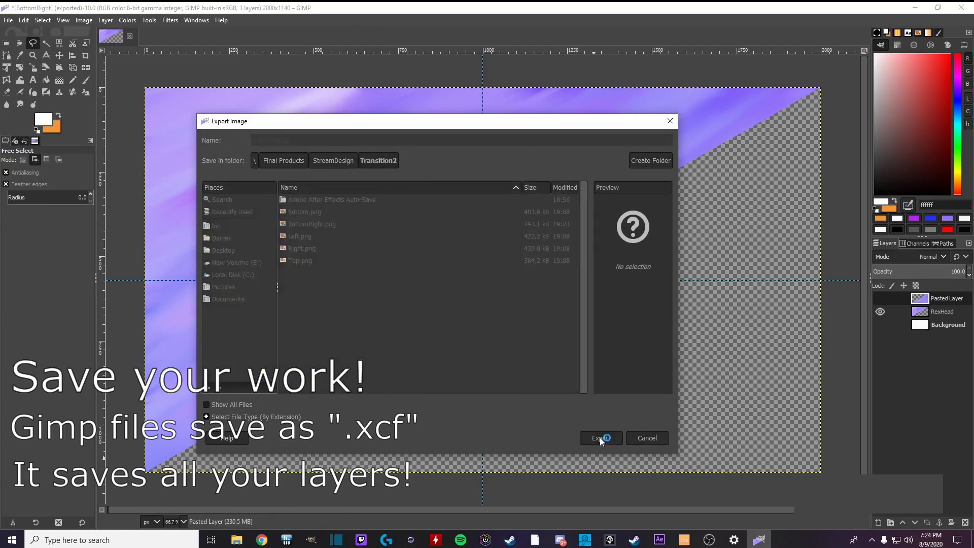
pyautogui.click(488, 390)
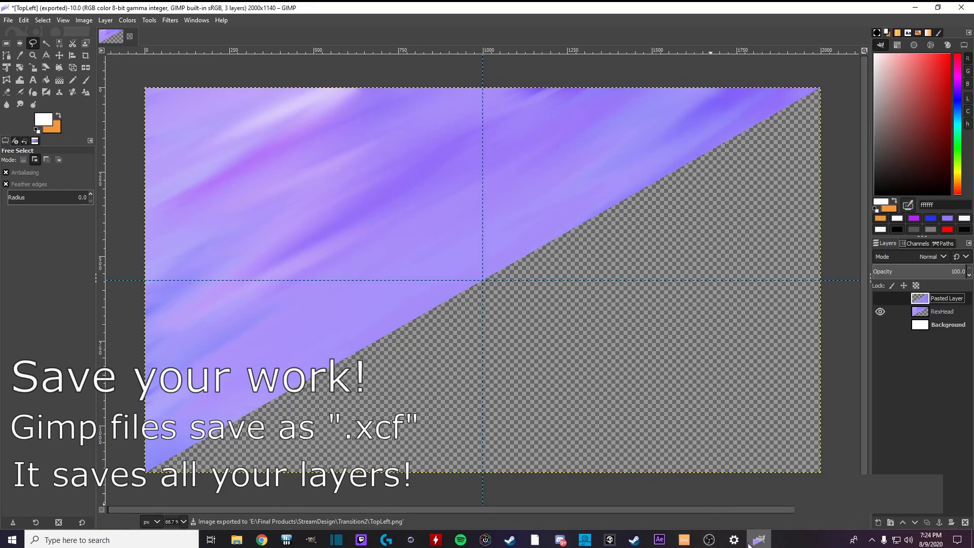
# Step: Create Comp 1 with the HDTV 1080 29.97 preset and set the viewer to Half resolution
pyautogui.click(659, 539)
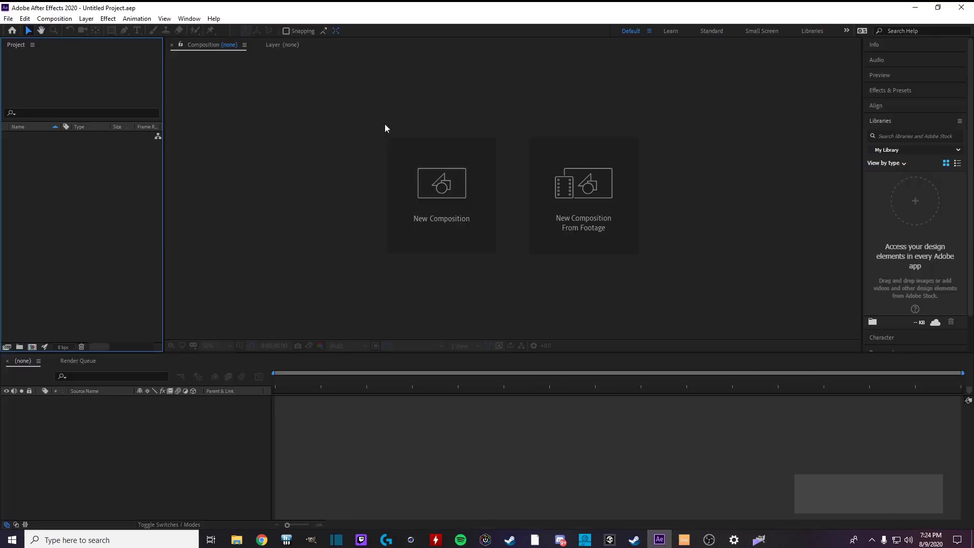
pyautogui.click(458, 188)
pyautogui.click(458, 189)
pyautogui.click(452, 189)
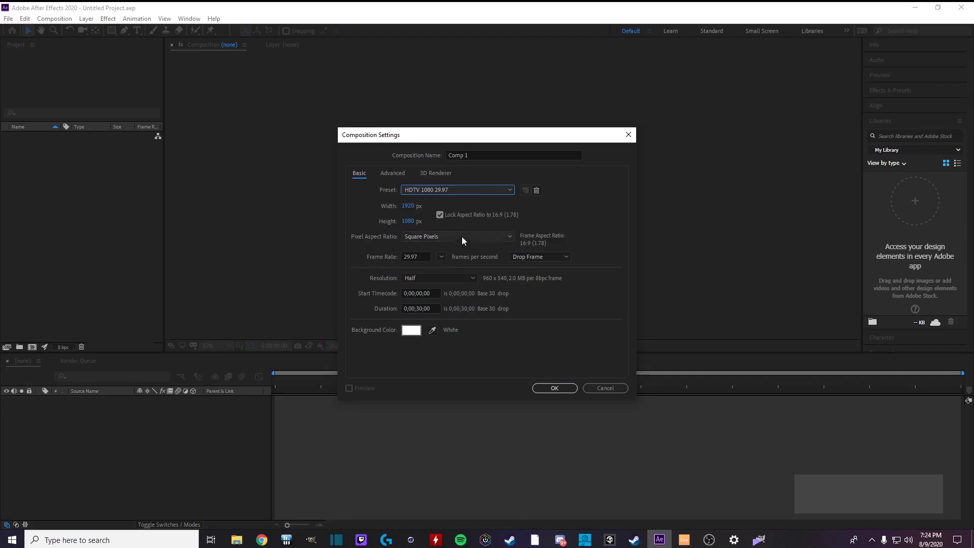
pyautogui.click(555, 389)
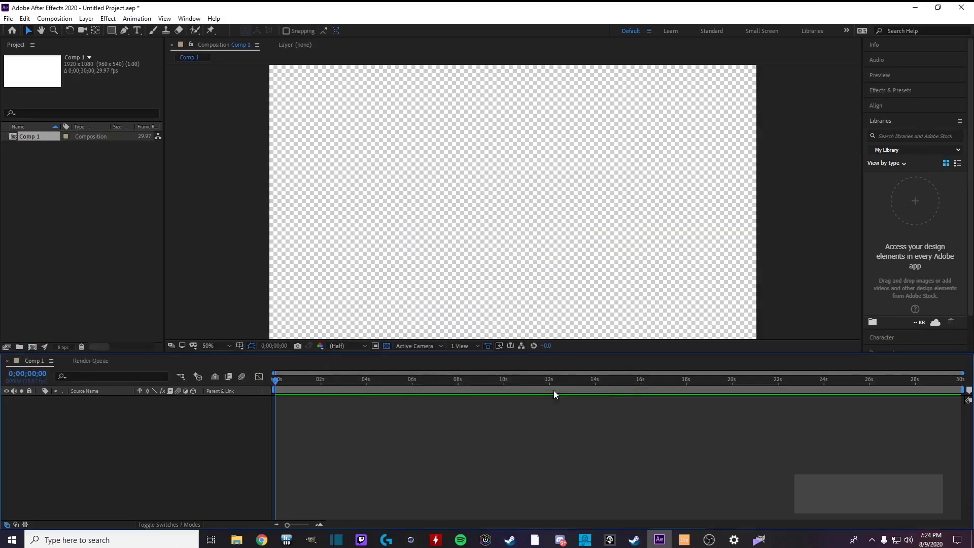
pyautogui.click(362, 347)
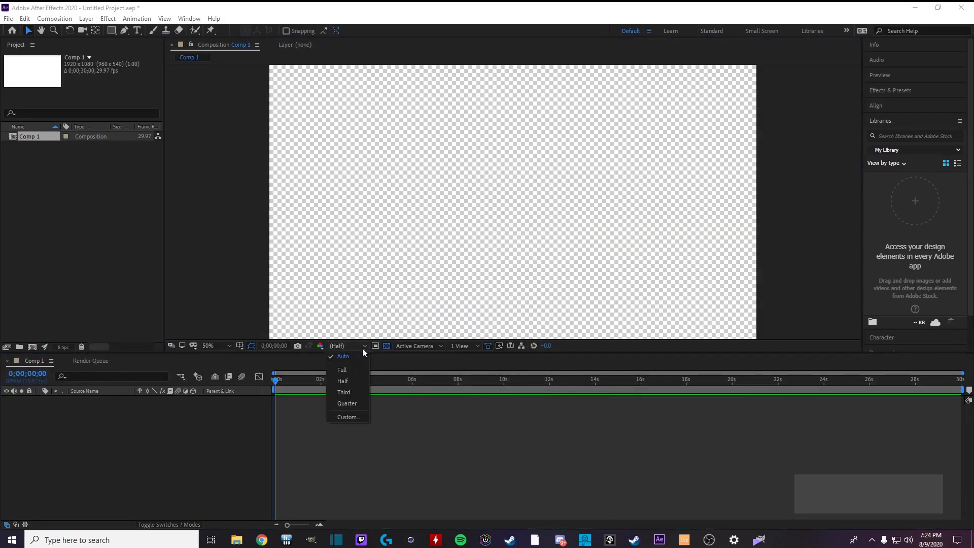
pyautogui.click(348, 380)
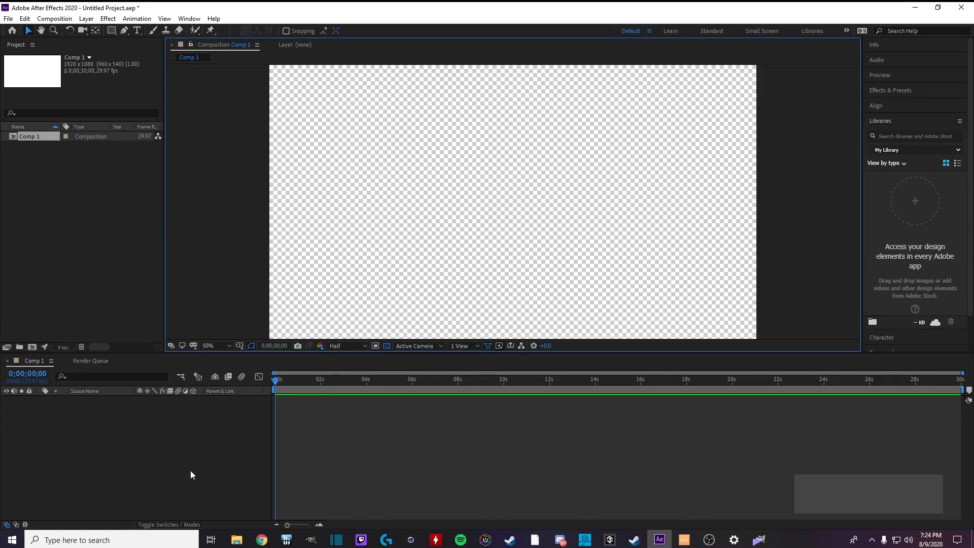
# Step: Drag TopLeft.png and BottomRight.png from the Transition2 folder into the After Effects project
pyautogui.click(237, 539)
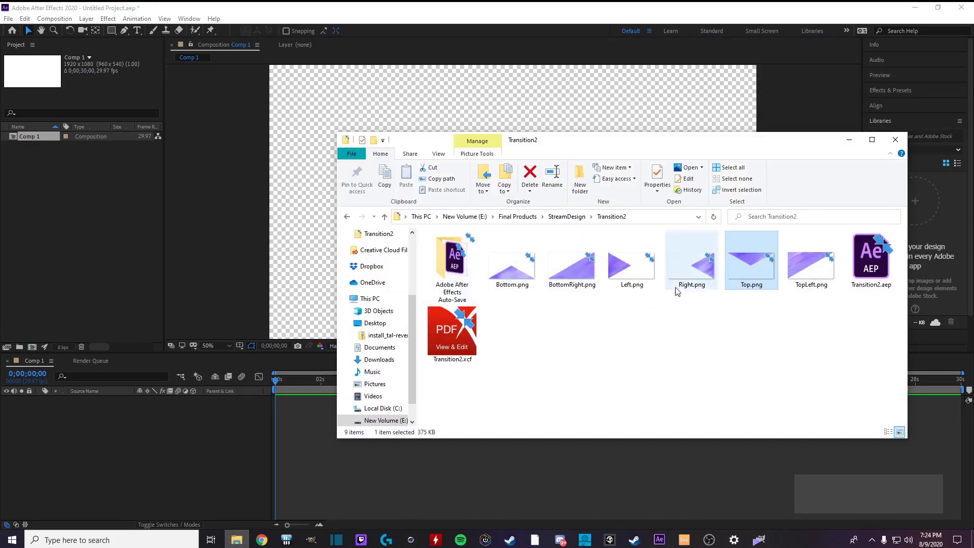
pyautogui.click(815, 273)
pyautogui.moveTo(816, 272); pyautogui.dragTo(294, 257)
pyautogui.click(237, 540)
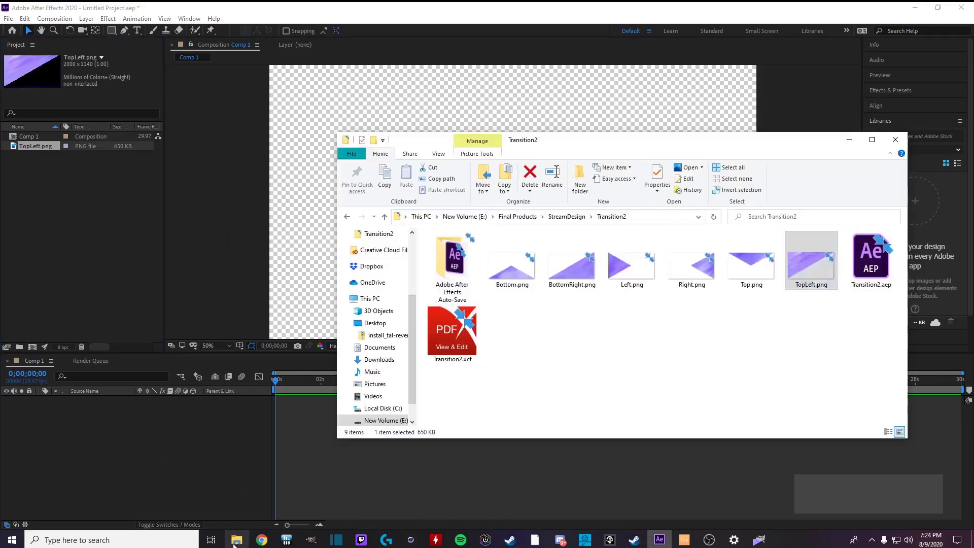
pyautogui.click(570, 281)
pyautogui.moveTo(570, 281); pyautogui.dragTo(421, 272)
pyautogui.click(41, 185)
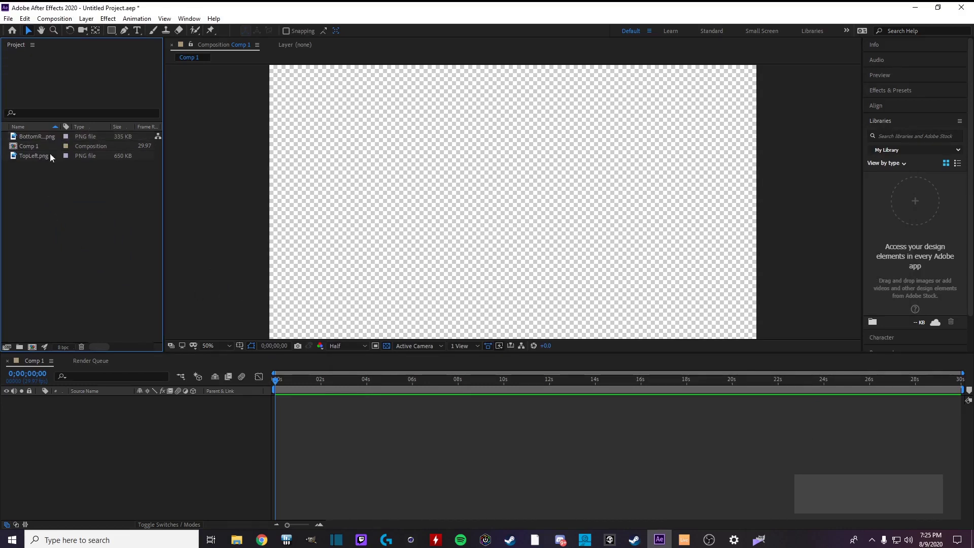
# Step: Add BottomRight.png to Comp 1, move it below frame to 936, 1648, and keyframe Position at 0s
pyautogui.moveTo(44, 138); pyautogui.dragTo(97, 389)
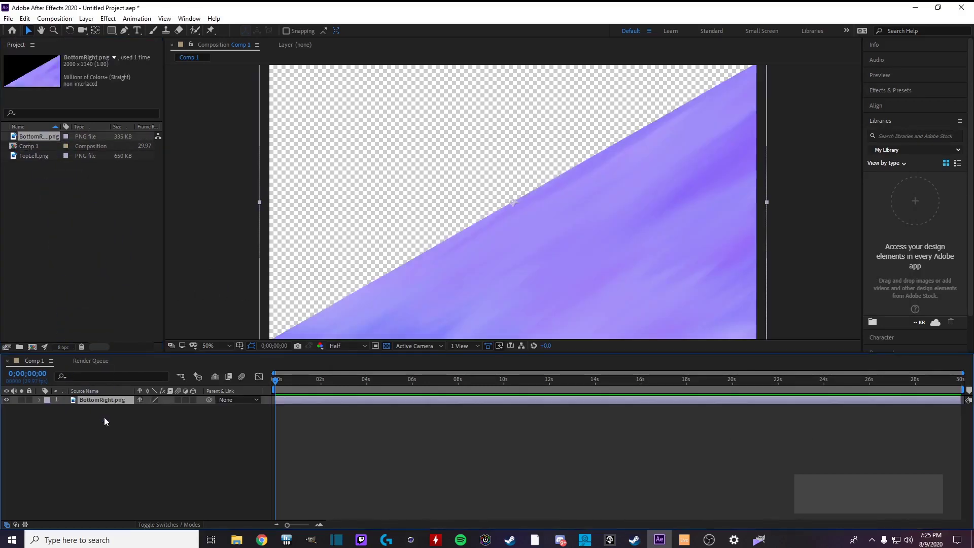
pyautogui.moveTo(466, 274); pyautogui.dragTo(559, 510)
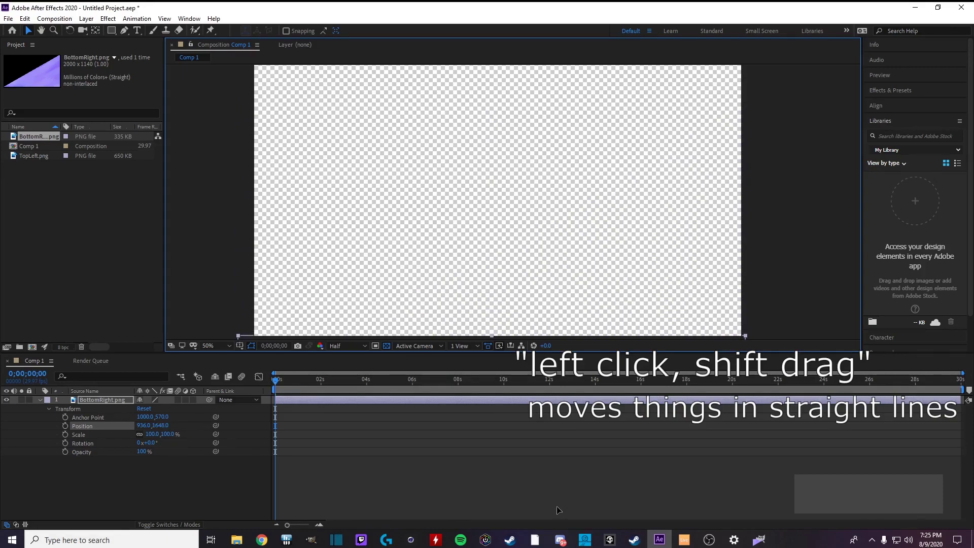
pyautogui.press('space')
pyautogui.moveTo(385, 289); pyautogui.dragTo(419, 273)
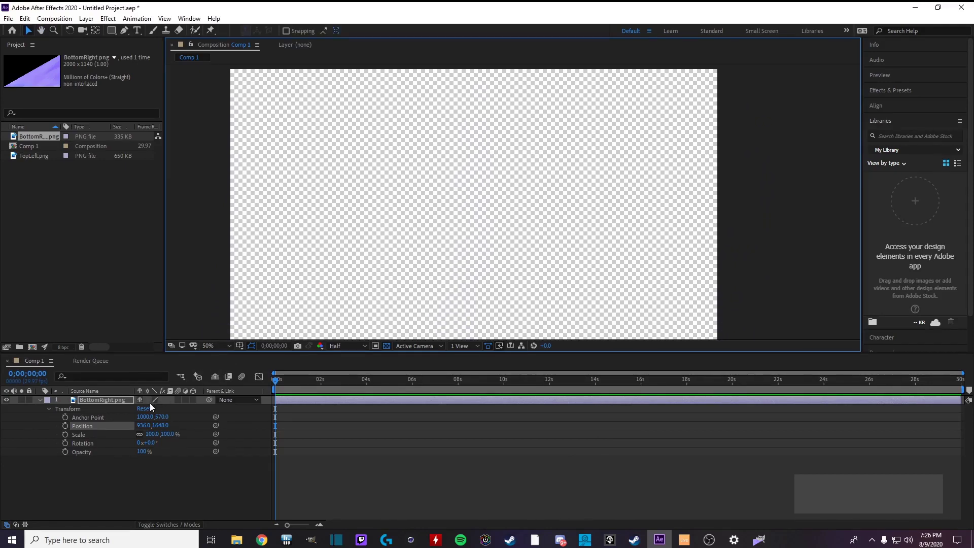
pyautogui.click(65, 425)
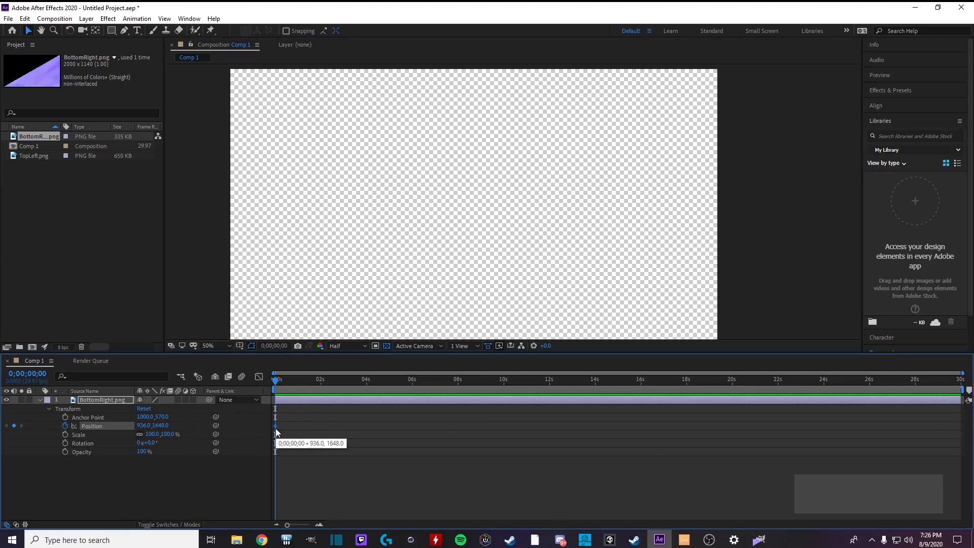
pyautogui.moveTo(274, 380); pyautogui.dragTo(302, 383)
# Step: Set a second Position keyframe that slides BottomRight.png up into the frame, then preview it
pyautogui.click(482, 310)
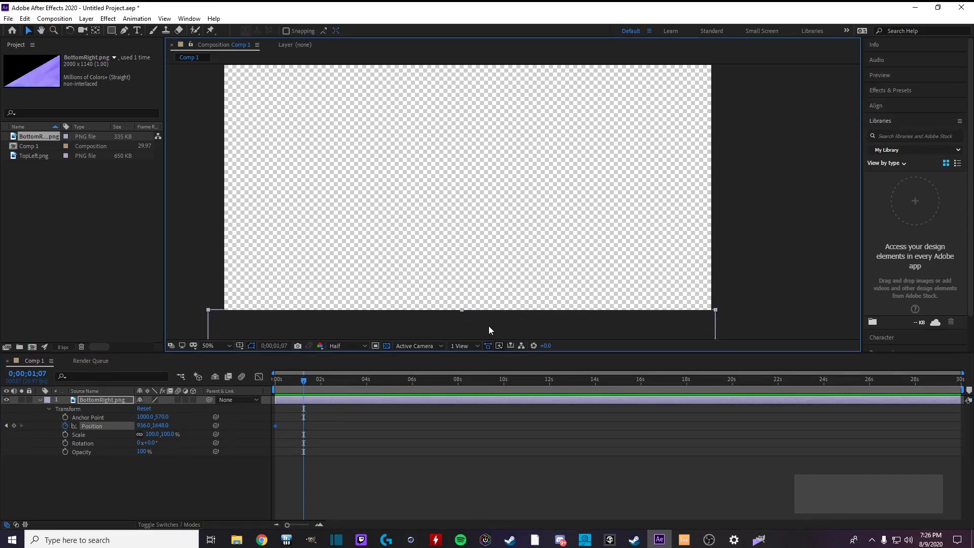
pyautogui.moveTo(489, 327); pyautogui.dragTo(519, 81)
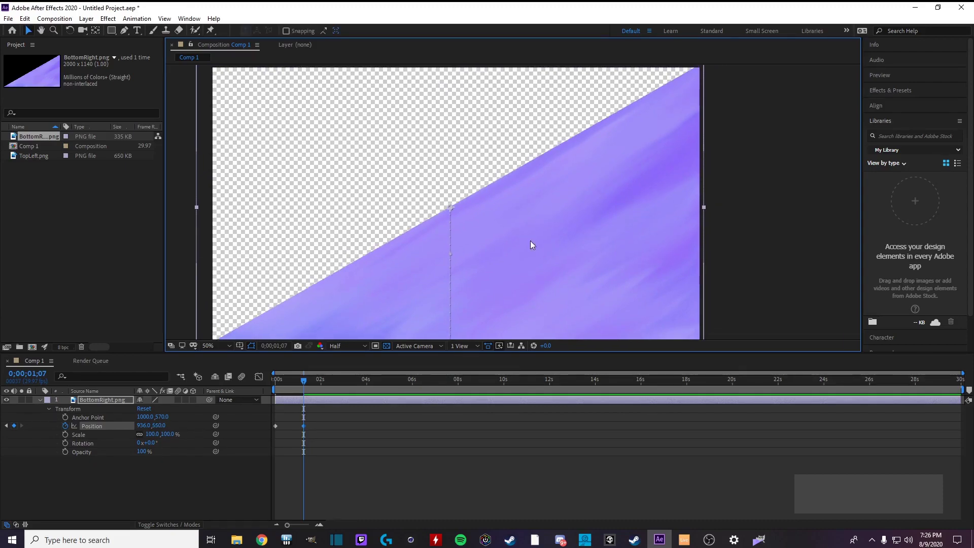
pyautogui.moveTo(304, 381); pyautogui.dragTo(275, 381)
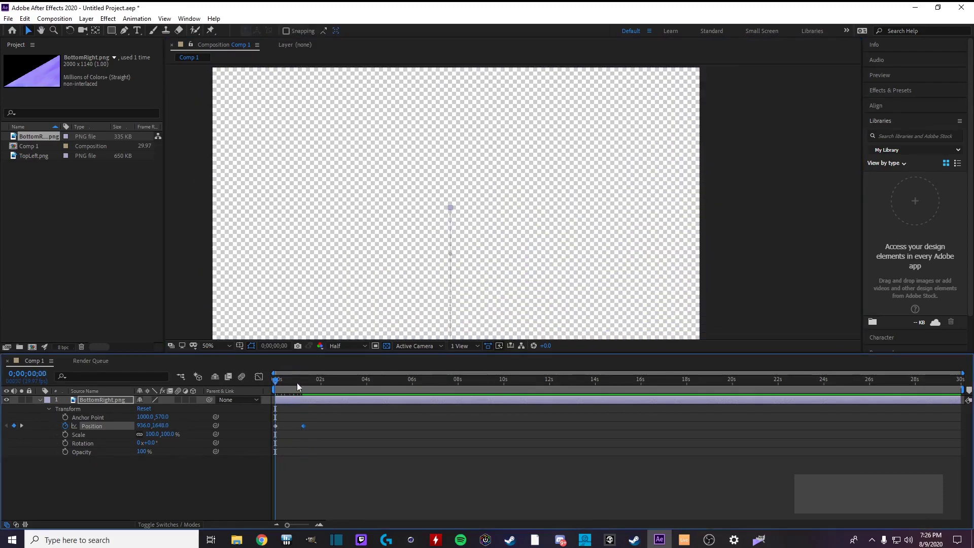
pyautogui.press('space')
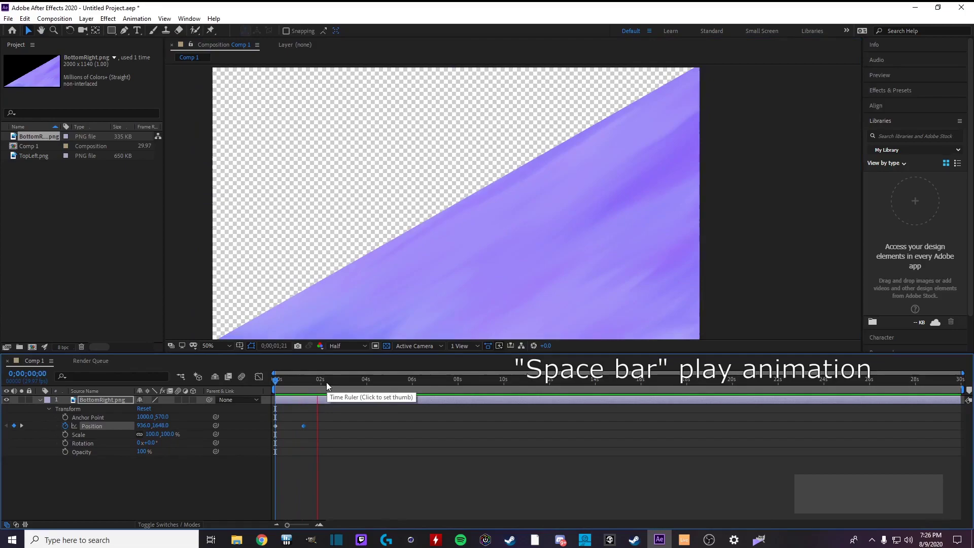
pyautogui.press('space')
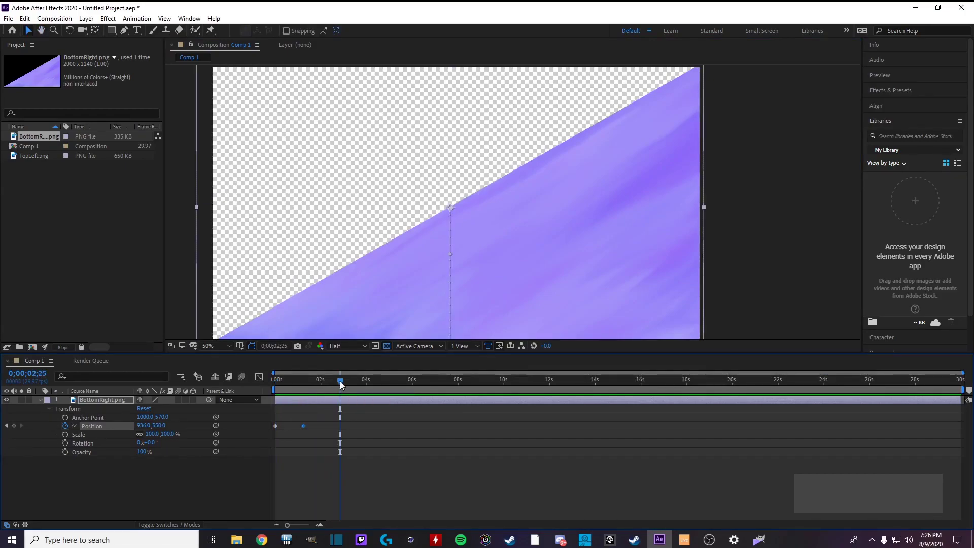
# Step: Move the second Position keyframe earlier to 0:00:00:16 (936.0, 550.0) and check the result
pyautogui.moveTo(303, 425); pyautogui.dragTo(290, 426)
pyautogui.doubleClick(290, 427)
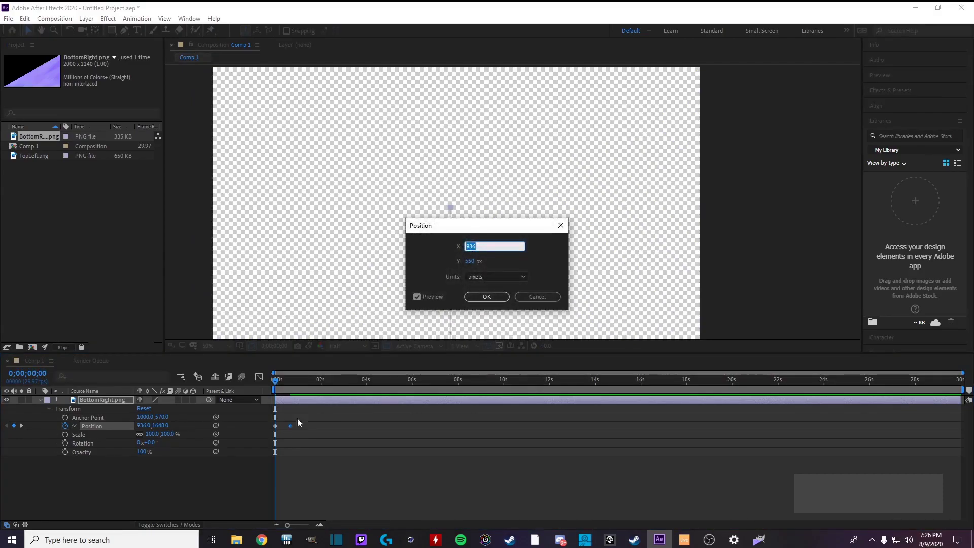
pyautogui.click(560, 226)
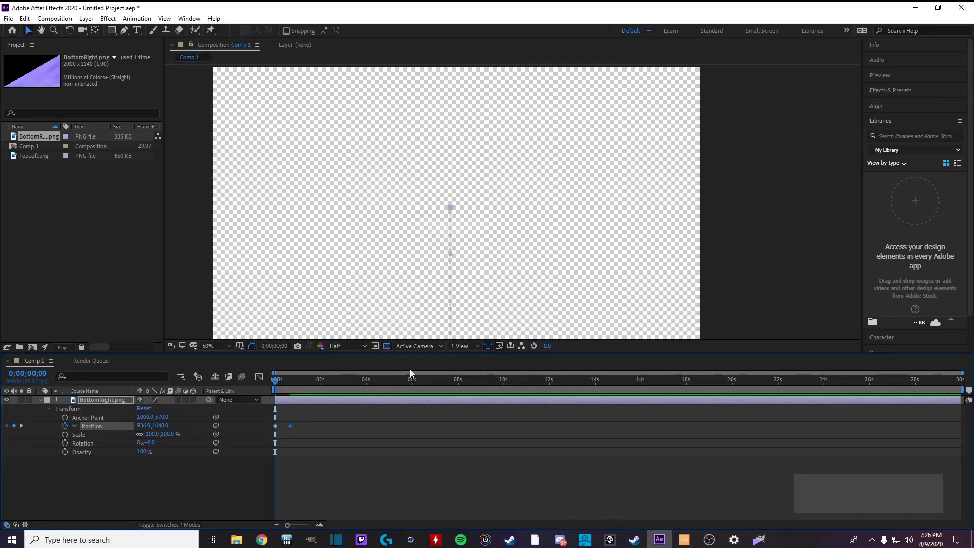
pyautogui.moveTo(291, 426); pyautogui.dragTo(288, 426)
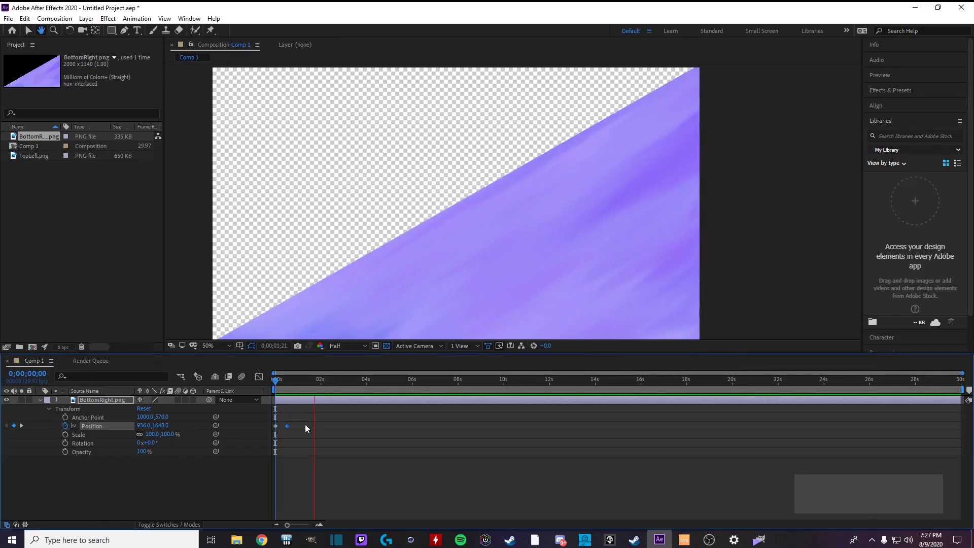
pyautogui.click(314, 380)
pyautogui.moveTo(313, 383); pyautogui.dragTo(232, 391)
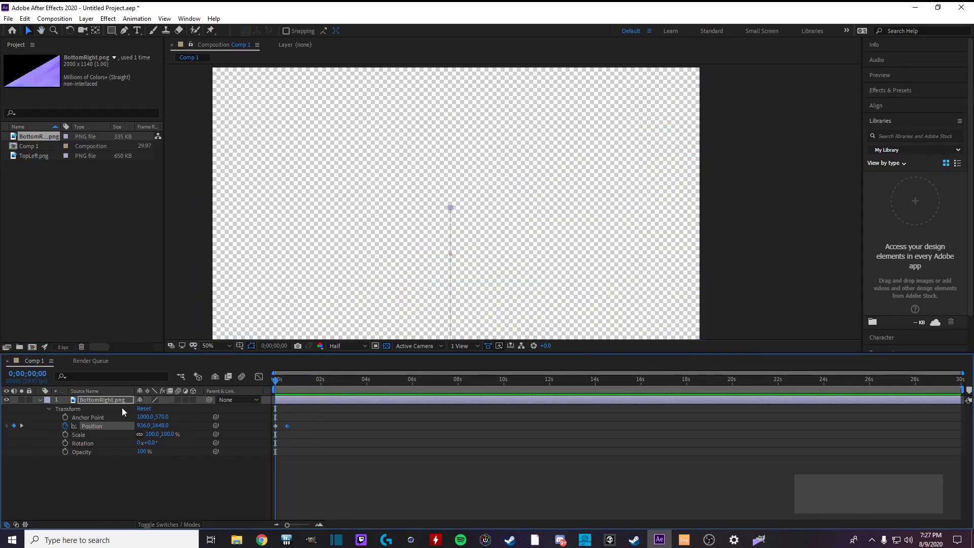
# Step: Add TopLeft.png to Comp 1 as a layer and place it fully above the frame
pyautogui.click(40, 399)
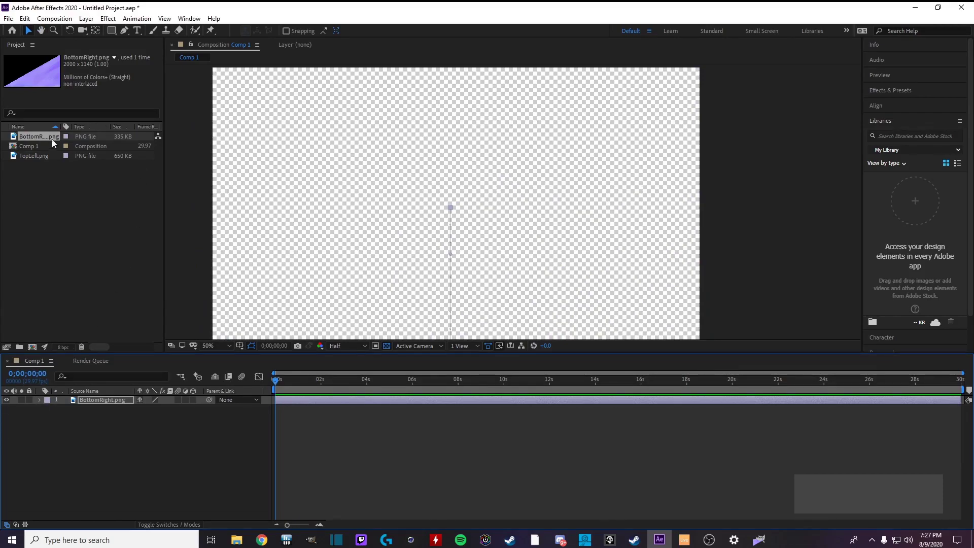
pyautogui.click(37, 156)
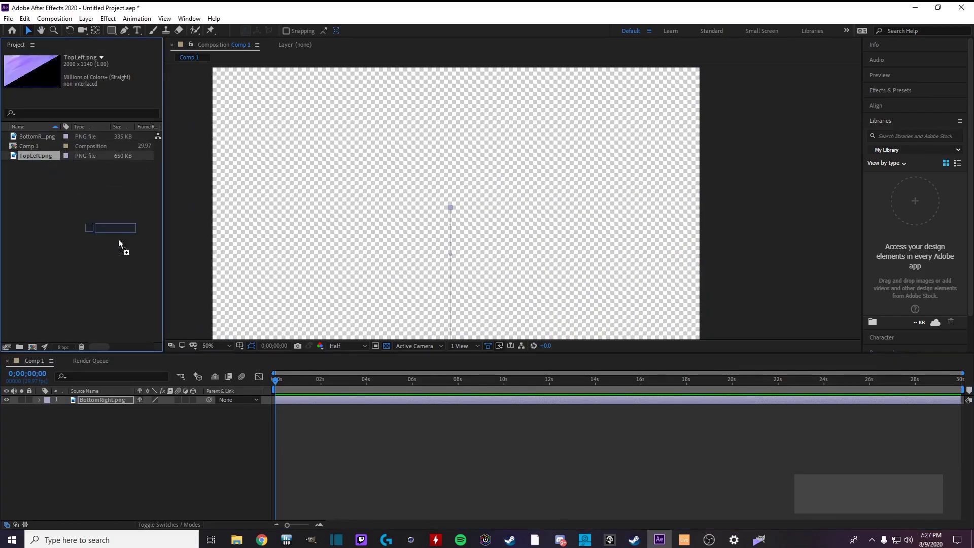
pyautogui.moveTo(118, 239); pyautogui.dragTo(65, 436)
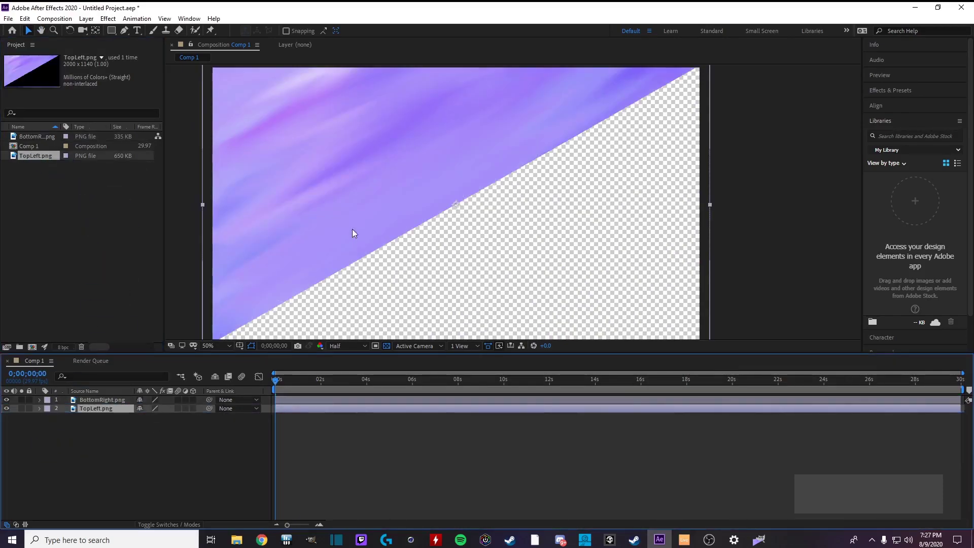
pyautogui.click(40, 409)
pyautogui.click(48, 417)
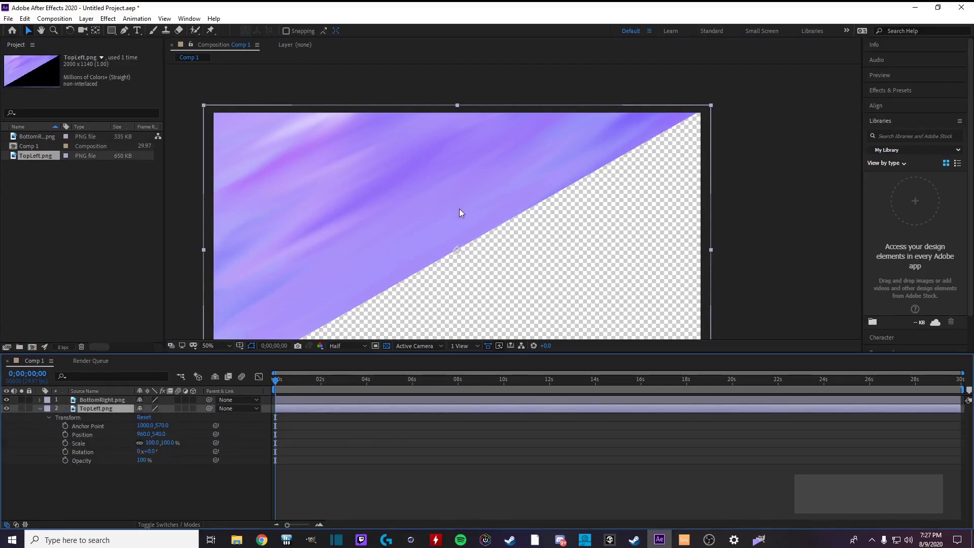
pyautogui.moveTo(459, 208); pyautogui.dragTo(454, 5)
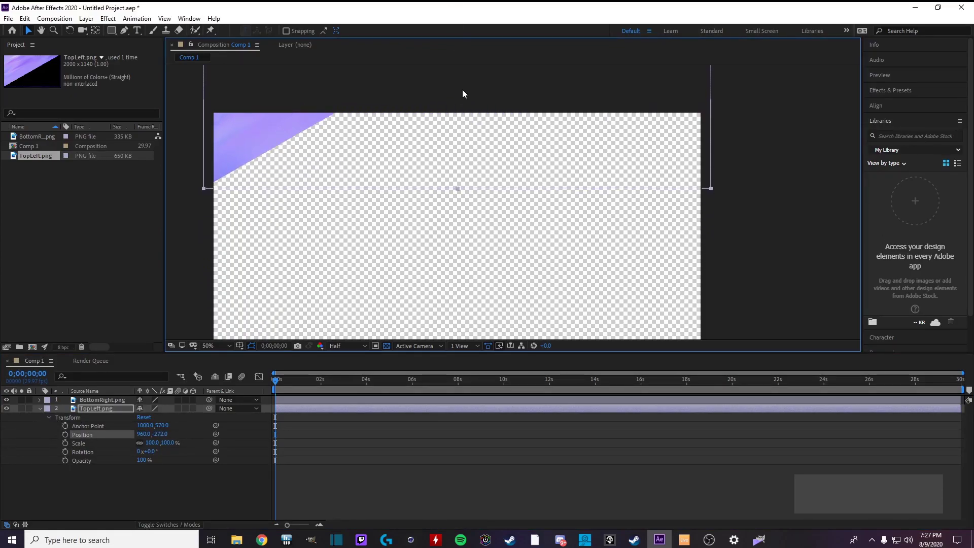
pyautogui.scroll(4, 475, 170)
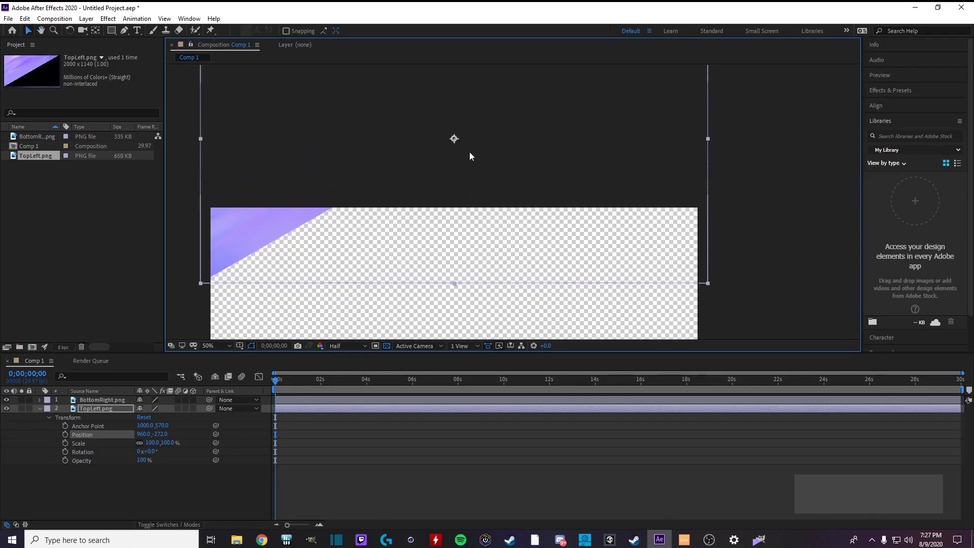
pyautogui.moveTo(468, 154); pyautogui.dragTo(472, 82)
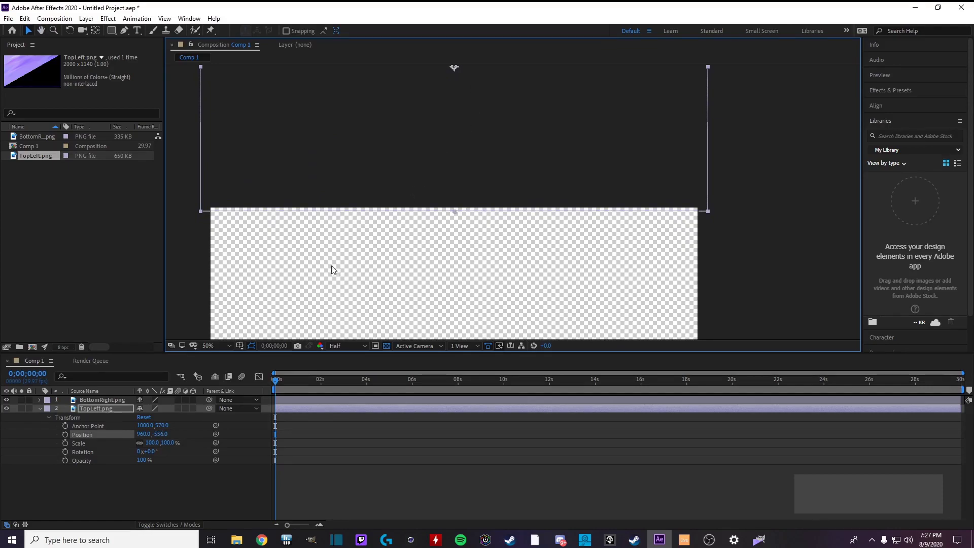
# Step: Keyframe TopLeft's Position so it slides down to 960.0, 540.0 by 0;00;00;26
pyautogui.click(65, 434)
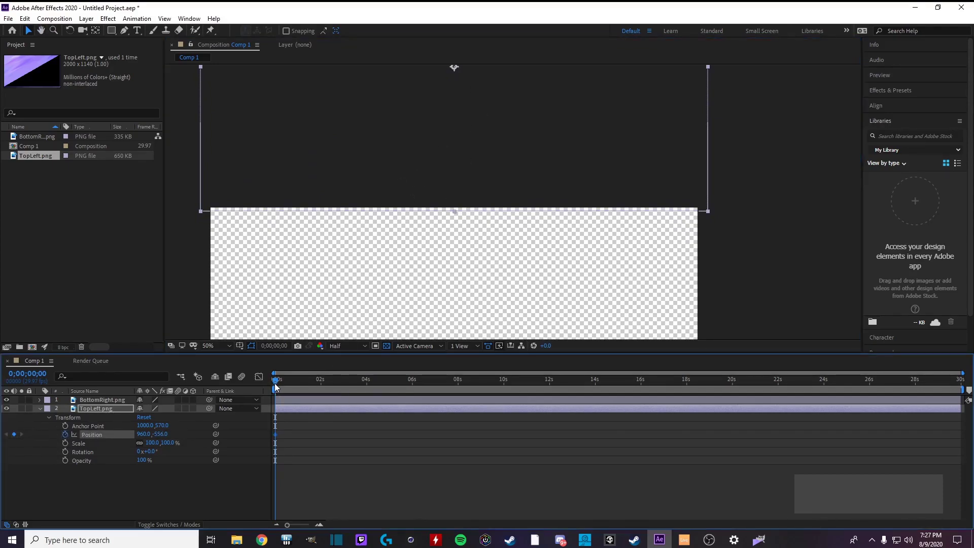
pyautogui.moveTo(277, 387); pyautogui.dragTo(284, 385)
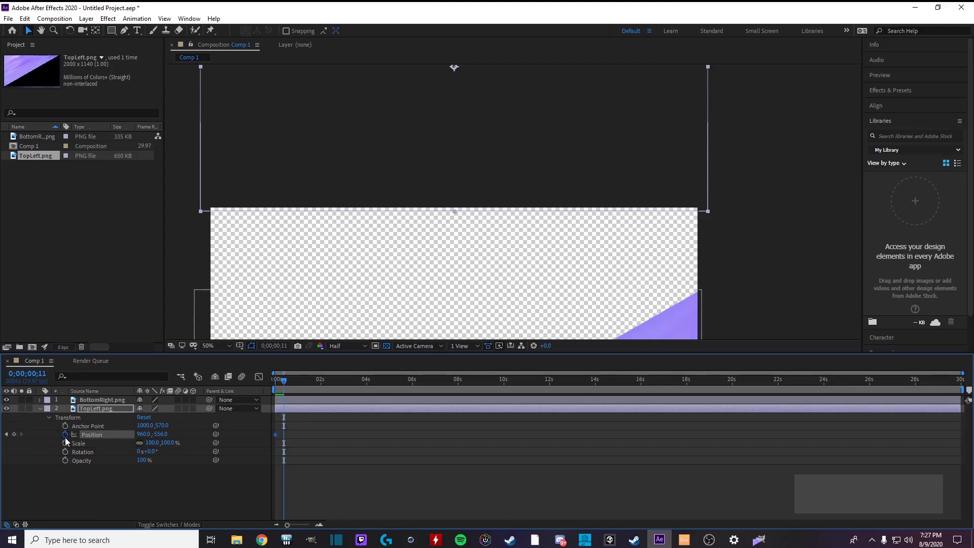
pyautogui.click(14, 438)
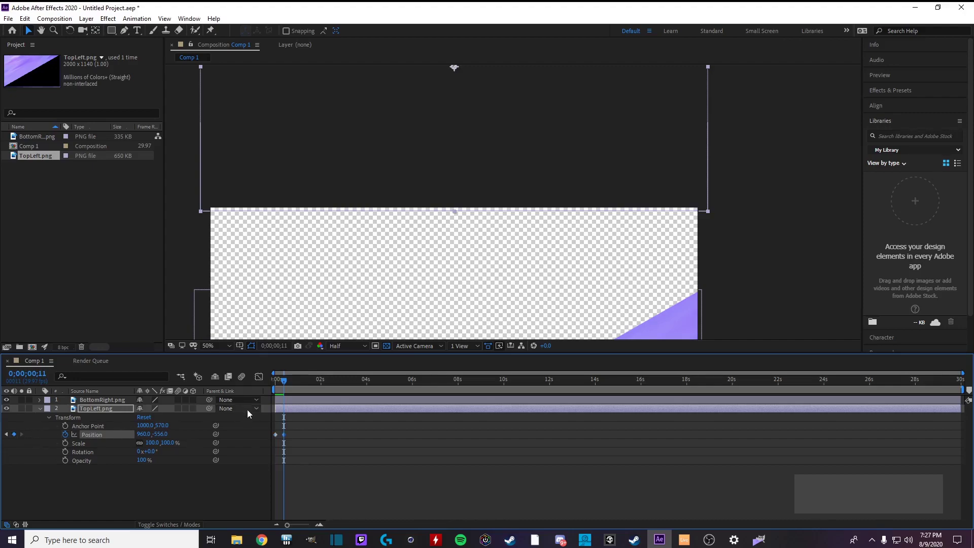
pyautogui.click(290, 383)
pyautogui.moveTo(290, 383); pyautogui.dragTo(295, 382)
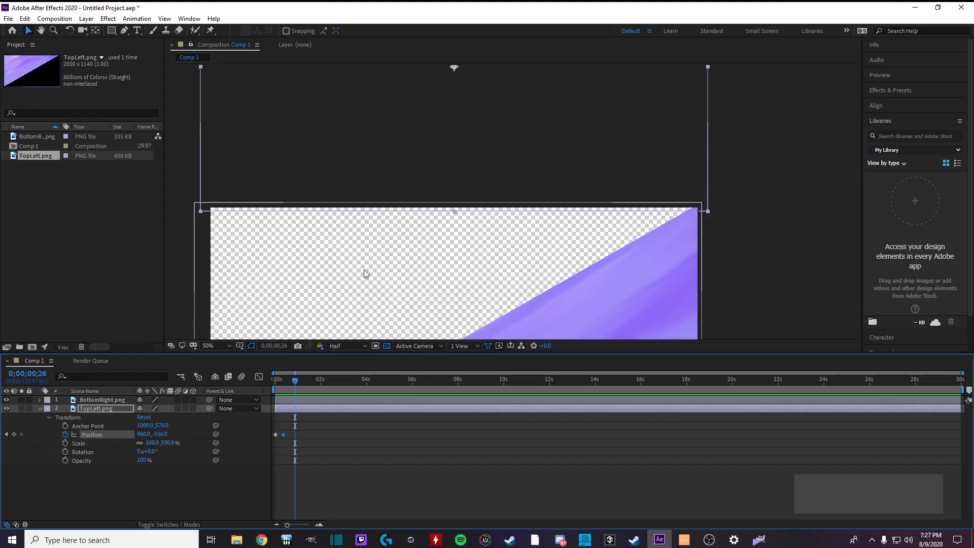
pyautogui.moveTo(506, 87); pyautogui.dragTo(546, 197)
pyautogui.press('h')
pyautogui.press('v')
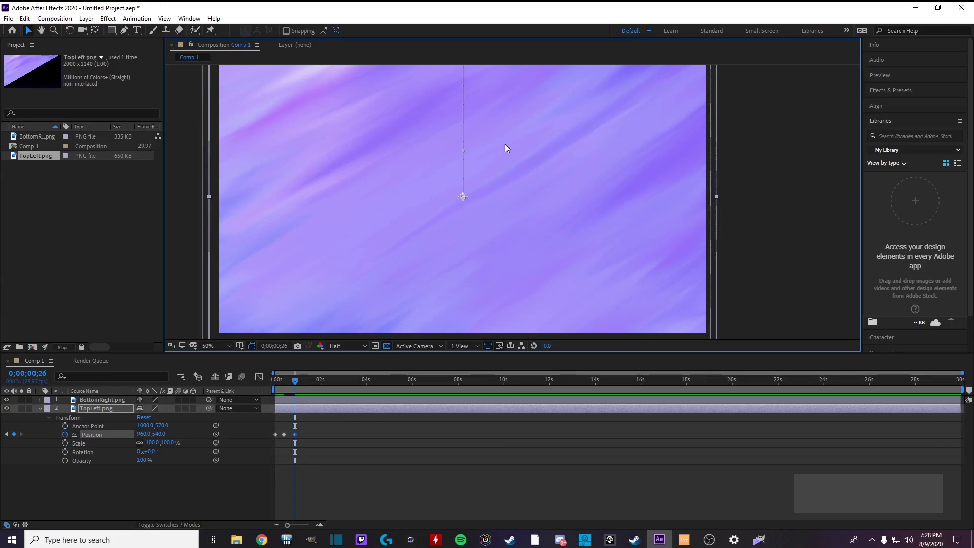
pyautogui.moveTo(507, 148); pyautogui.dragTo(532, 198)
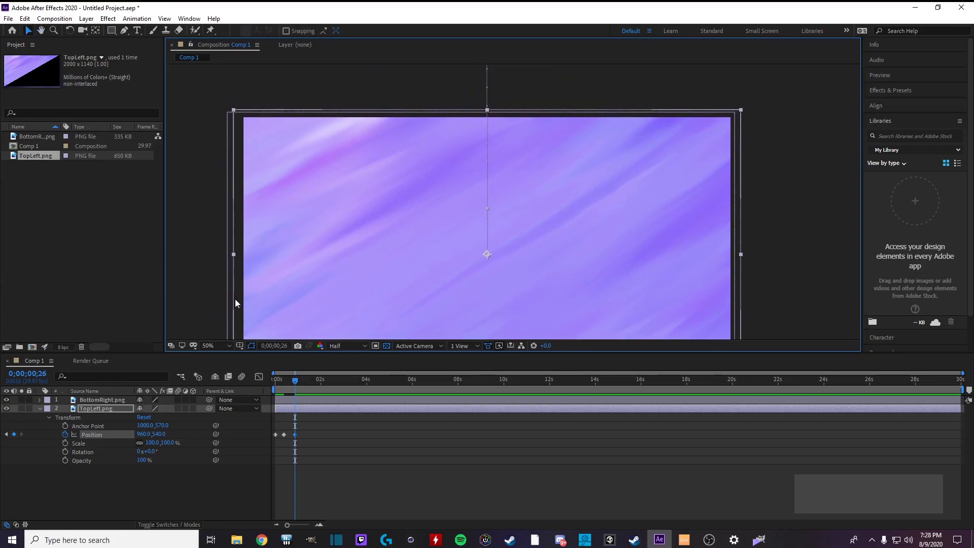
pyautogui.press('space')
pyautogui.moveTo(638, 245); pyautogui.dragTo(612, 190)
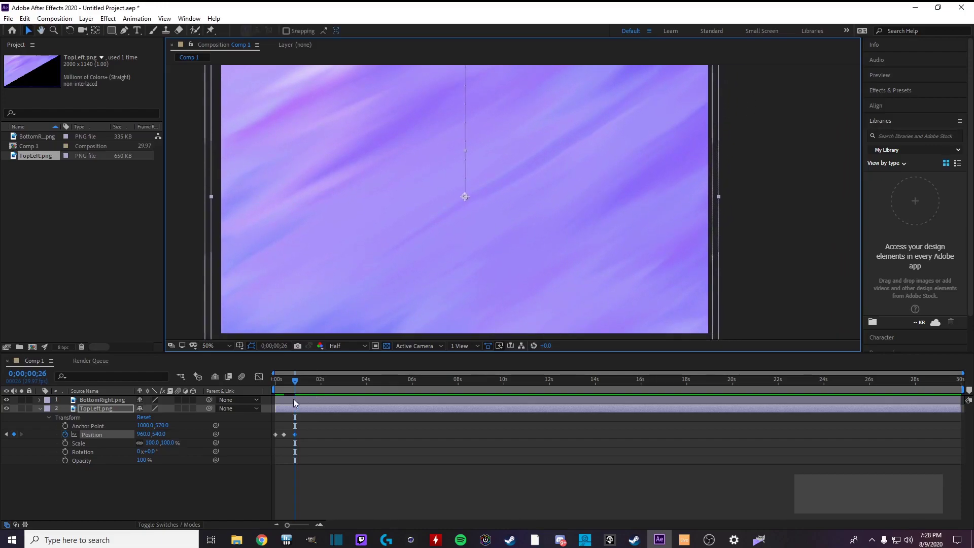
# Step: Add TopLeft Position hold keyframes at about 0;00;01;24 and 0;00;02;08
pyautogui.click(318, 387)
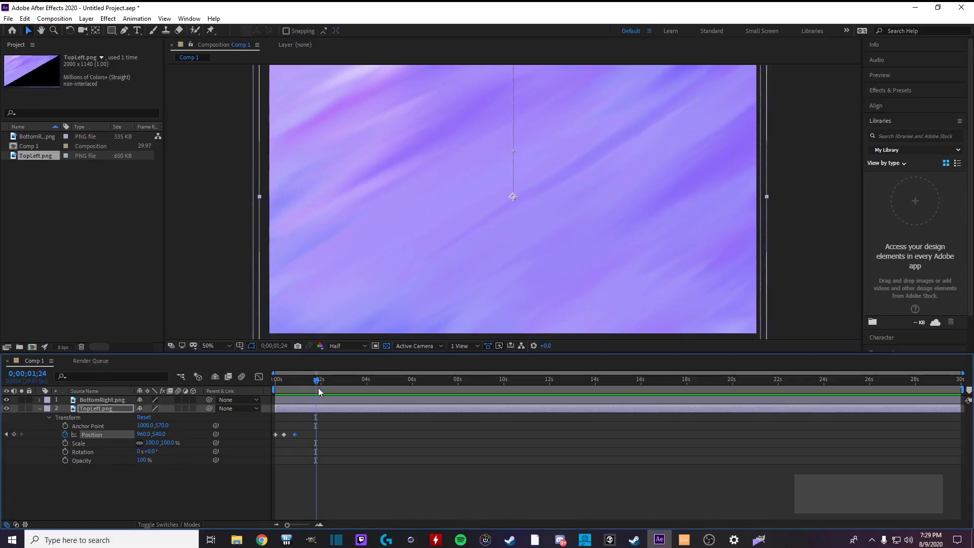
pyautogui.click(15, 434)
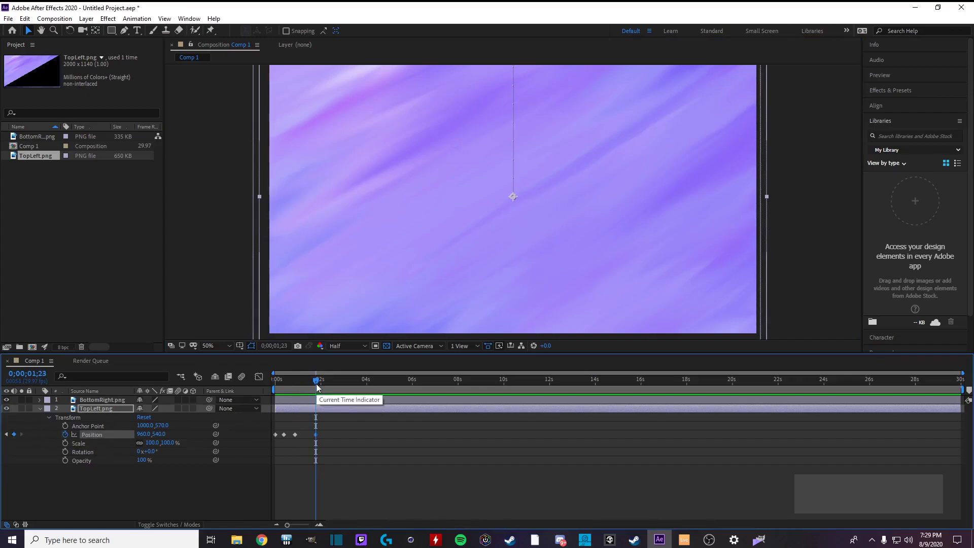
pyautogui.moveTo(317, 384); pyautogui.dragTo(341, 386)
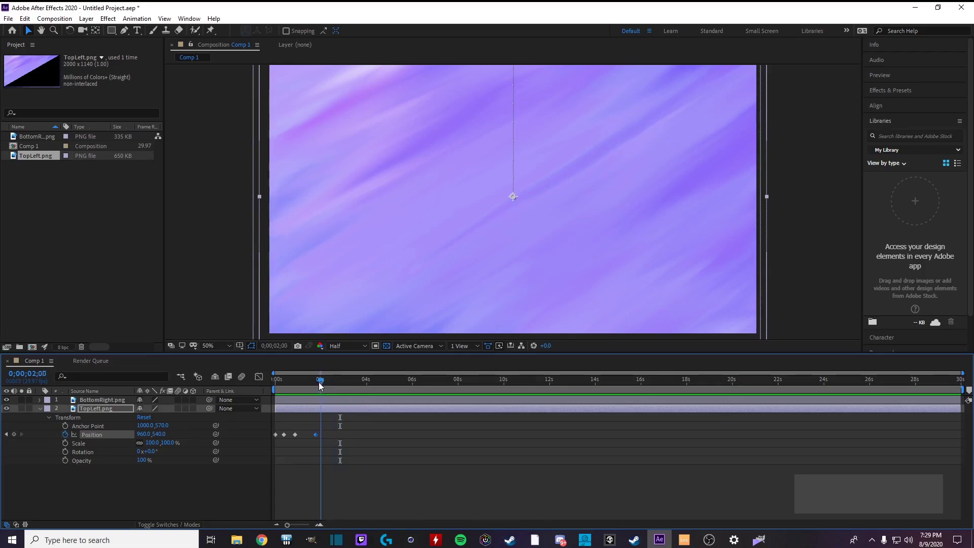
pyautogui.moveTo(319, 383); pyautogui.dragTo(327, 383)
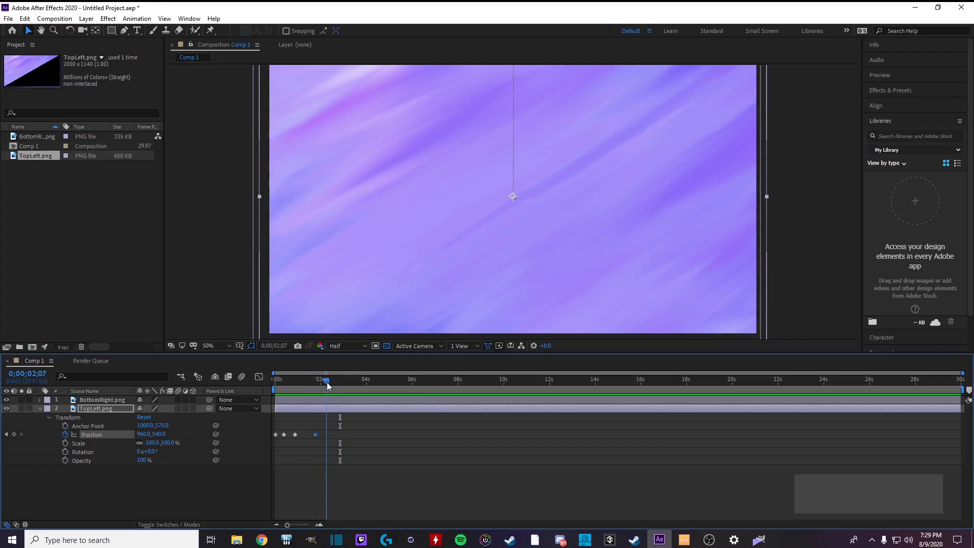
pyautogui.click(14, 434)
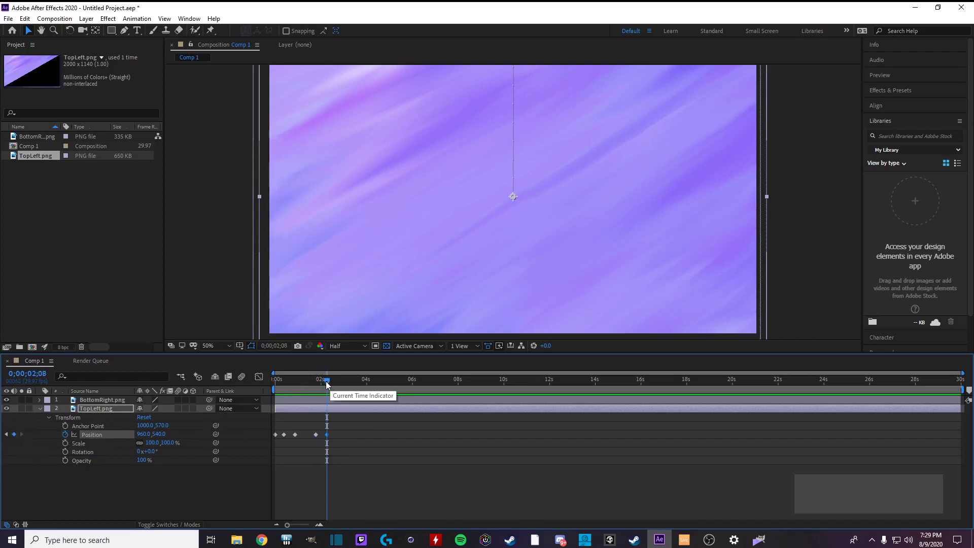
# Step: Slide TopLeft out past the lower-left corner to -998.0, 1654.0 at 0;00;02;25, then preview
pyautogui.moveTo(327, 384); pyautogui.dragTo(340, 381)
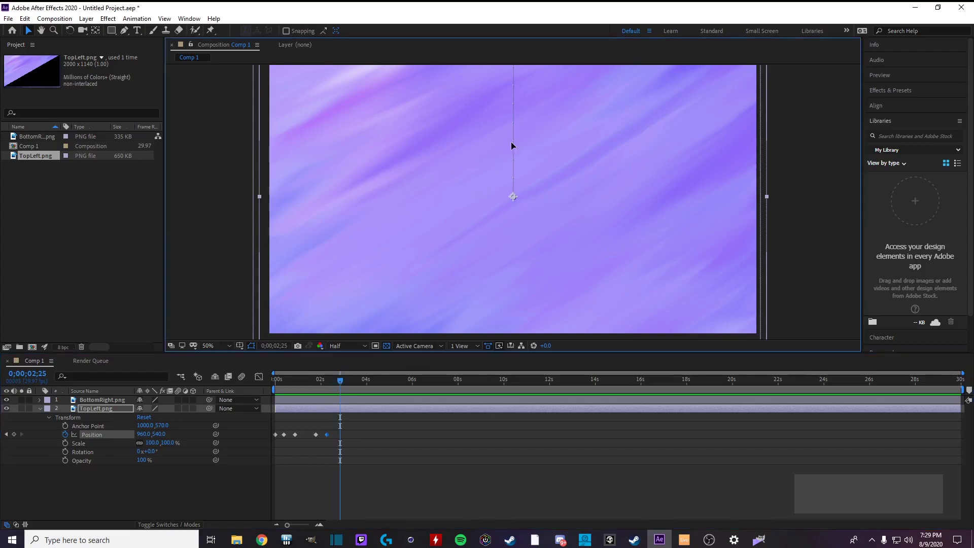
pyautogui.moveTo(510, 142); pyautogui.dragTo(78, 395)
pyautogui.press('space')
pyautogui.moveTo(250, 307); pyautogui.dragTo(188, 305)
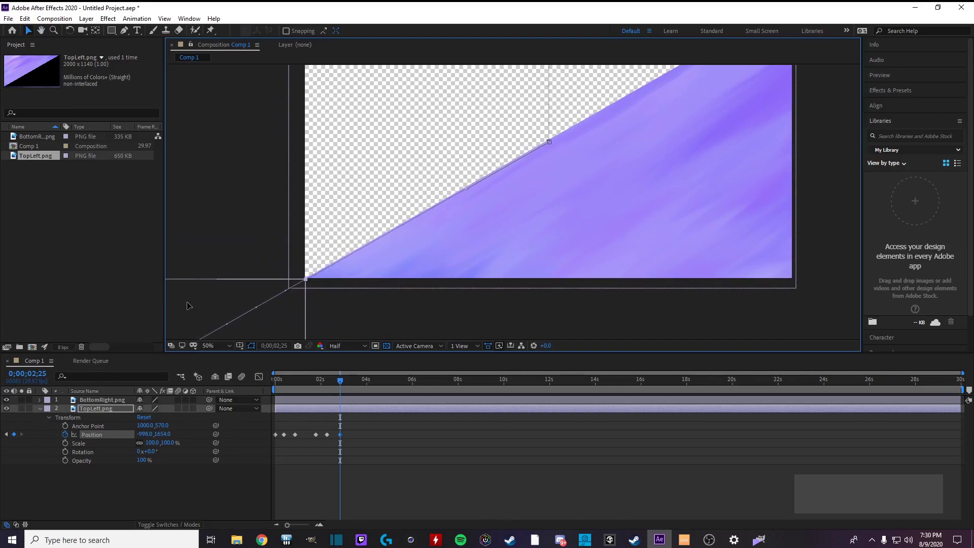
pyautogui.click(340, 397)
pyautogui.press('space')
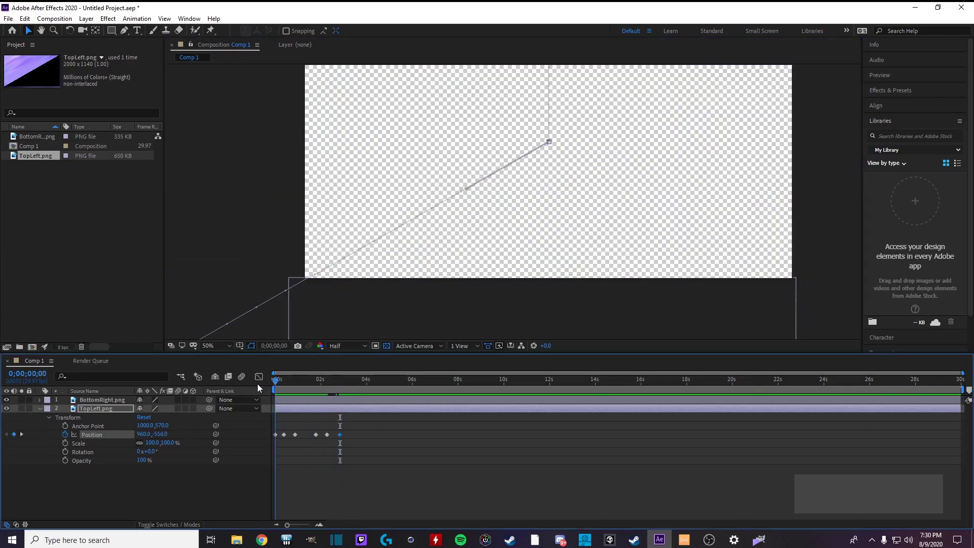
pyautogui.moveTo(537, 257); pyautogui.dragTo(470, 311)
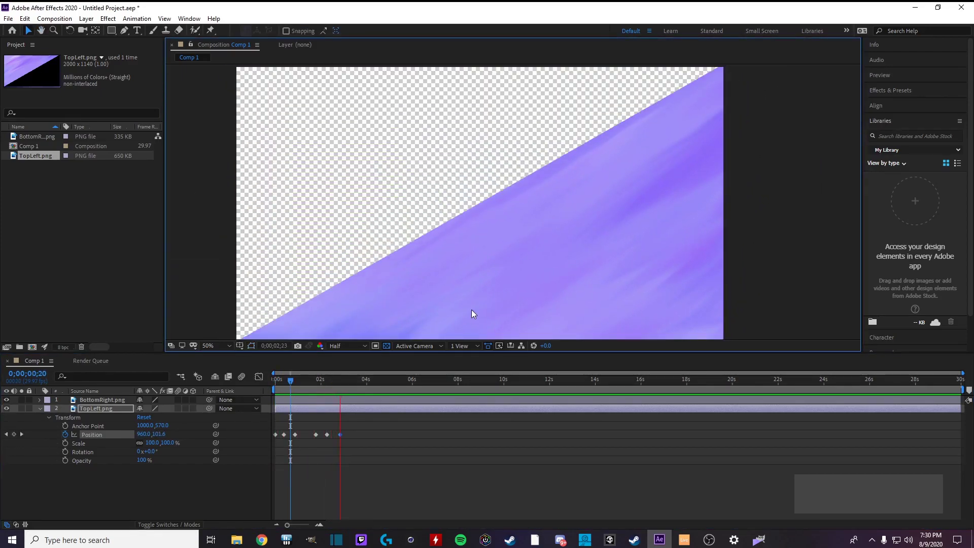
pyautogui.press('space')
# Step: Add a BottomRight Position keyframe at 2 seconds
pyautogui.click(39, 408)
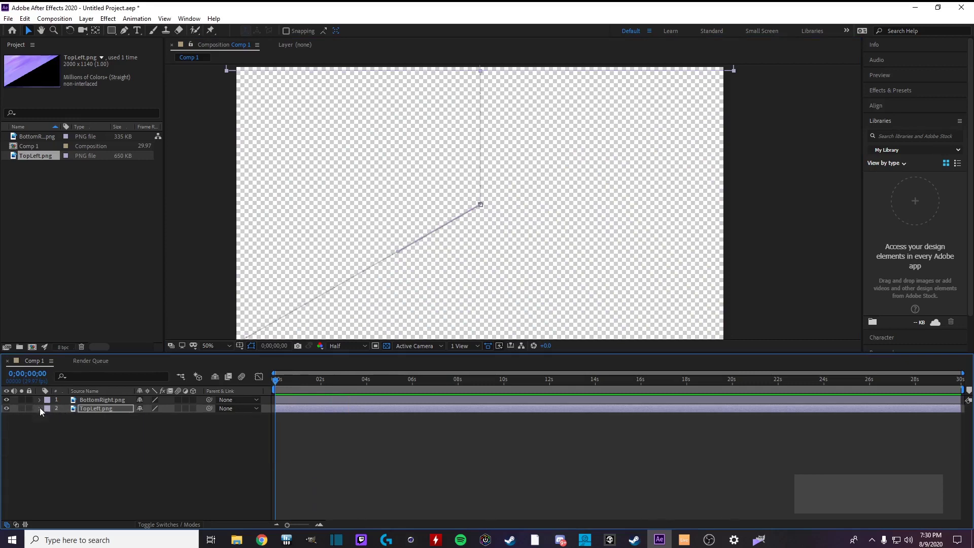
pyautogui.click(40, 400)
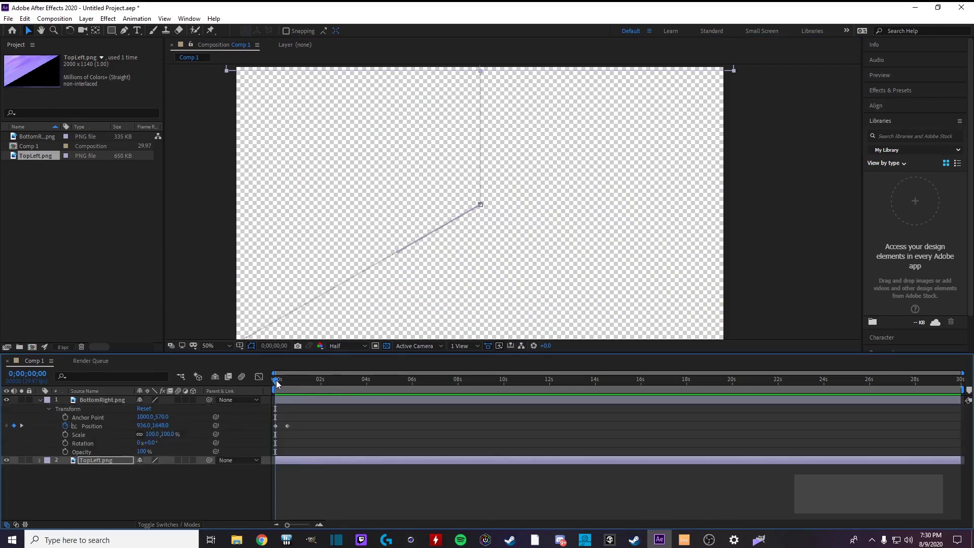
pyautogui.moveTo(276, 379); pyautogui.dragTo(327, 380)
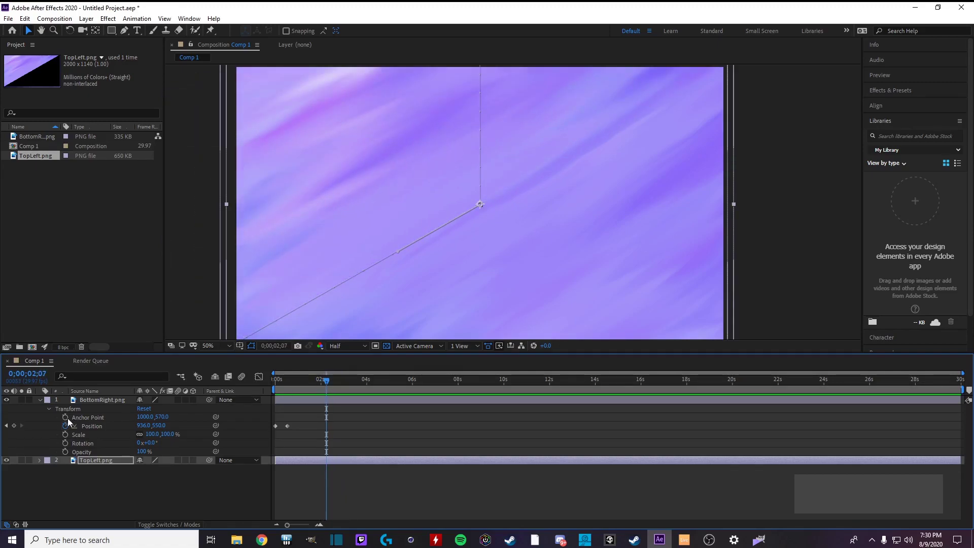
pyautogui.click(14, 426)
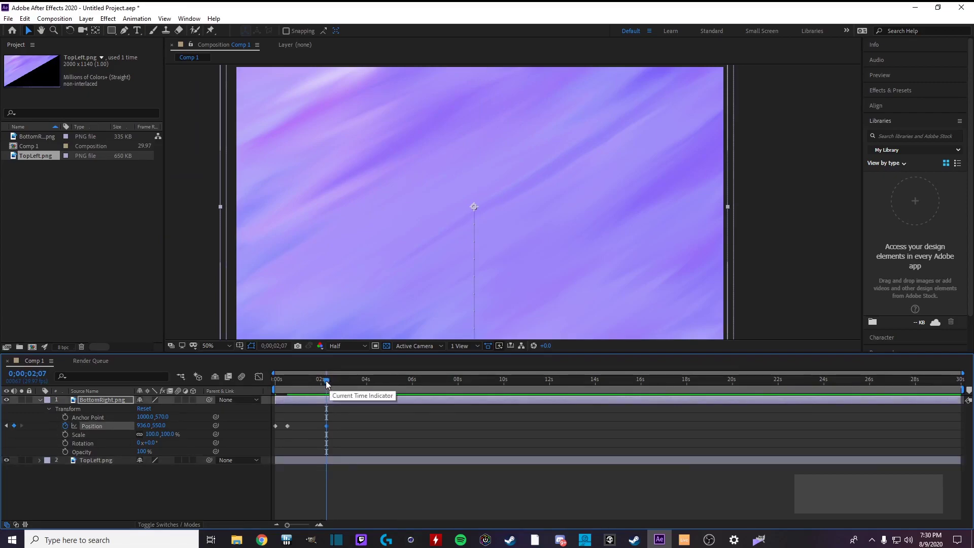
# Step: Push BottomRight off the top-right corner to 2942.0, -572.0 at 0;00;03;10, then preview
pyautogui.moveTo(326, 380); pyautogui.dragTo(333, 380)
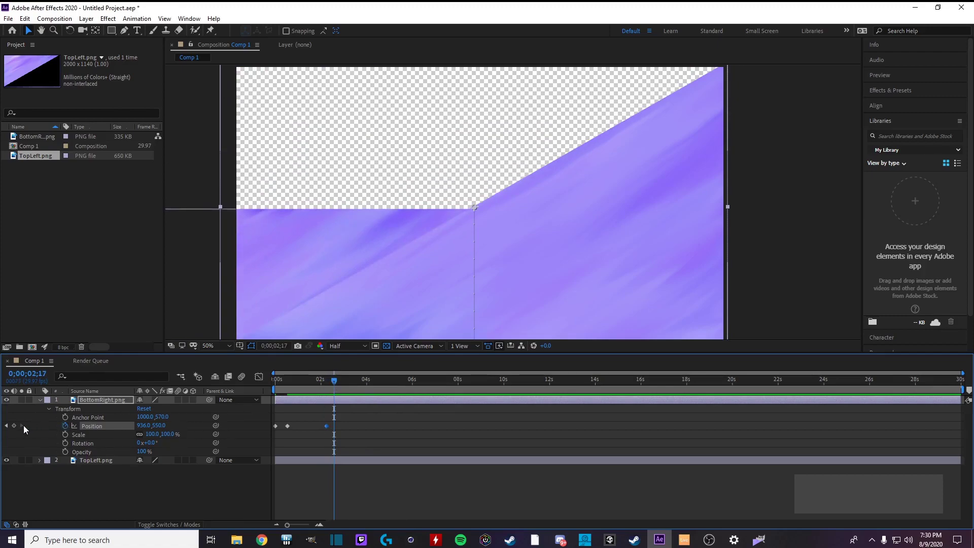
pyautogui.moveTo(336, 380); pyautogui.dragTo(352, 382)
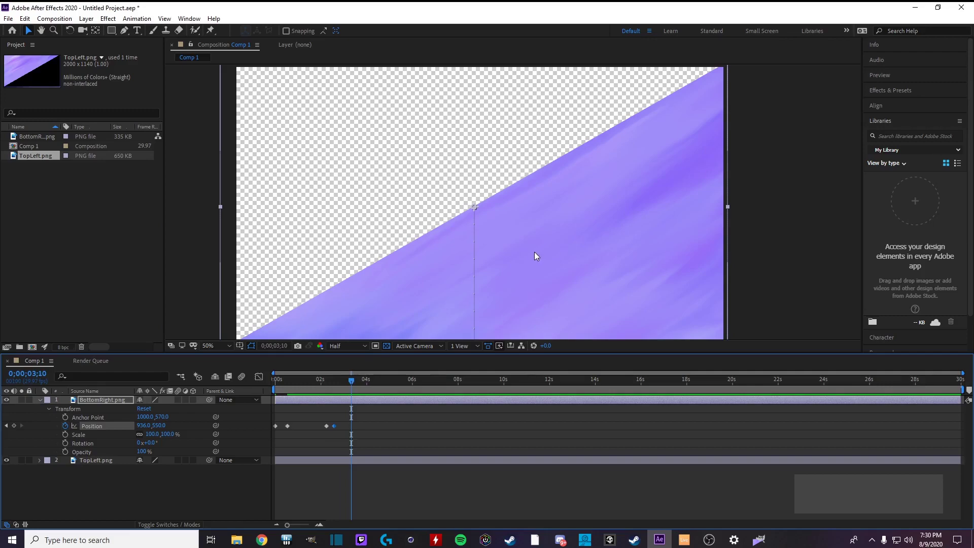
pyautogui.moveTo(500, 267); pyautogui.dragTo(973, 4)
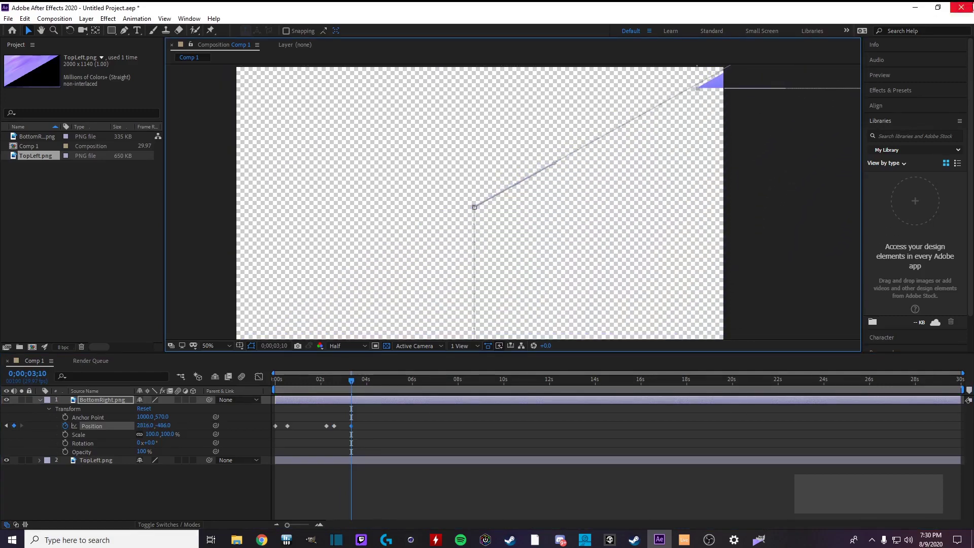
pyautogui.moveTo(751, 135); pyautogui.dragTo(629, 201)
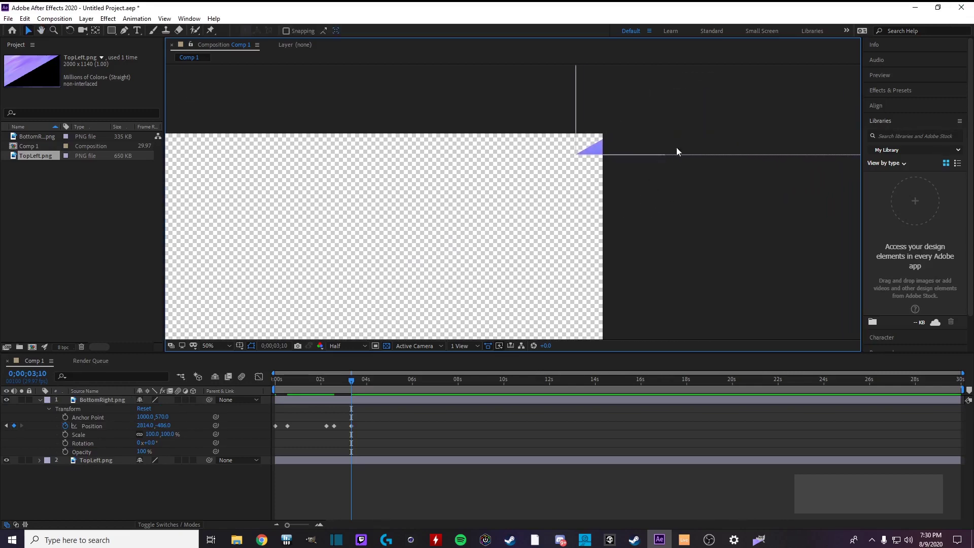
pyautogui.moveTo(677, 148); pyautogui.dragTo(716, 121)
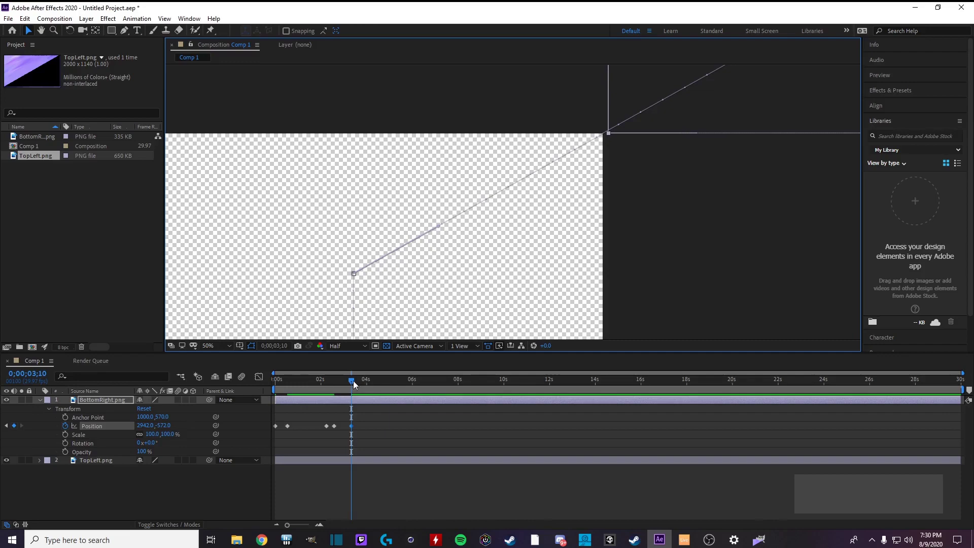
pyautogui.press('Home')
pyautogui.press('space')
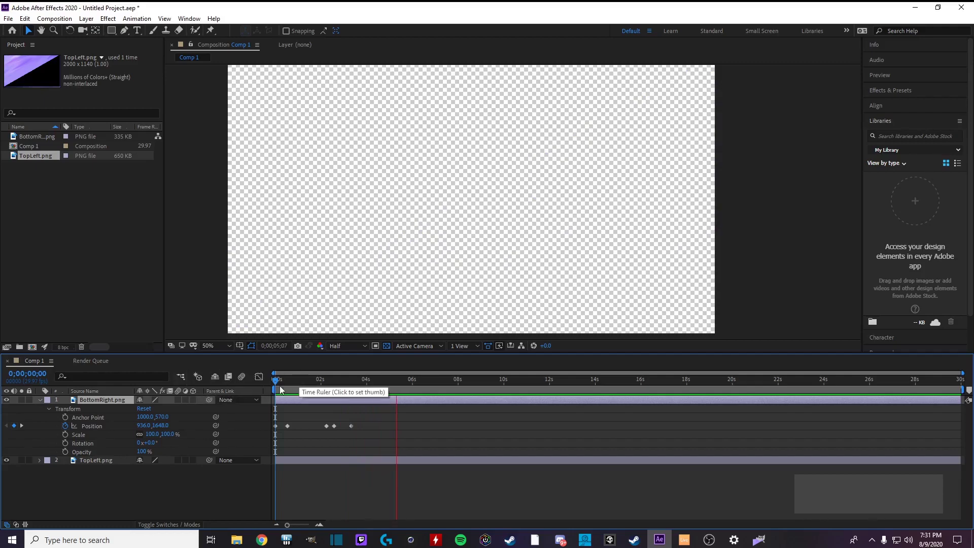
# Step: End the work area near 4 seconds, preview it, and switch to File Explorer's Logo folder
pyautogui.press('space')
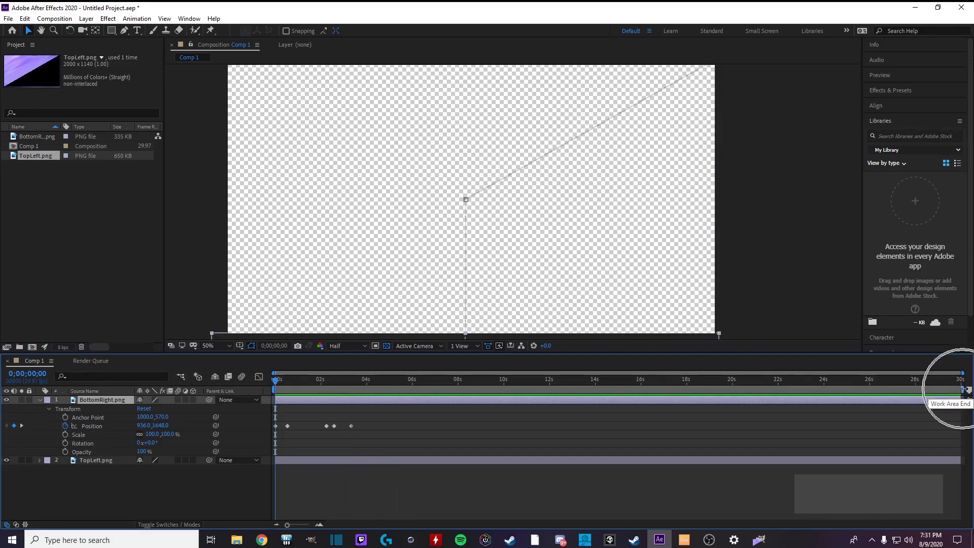
pyautogui.moveTo(961, 390); pyautogui.dragTo(367, 394)
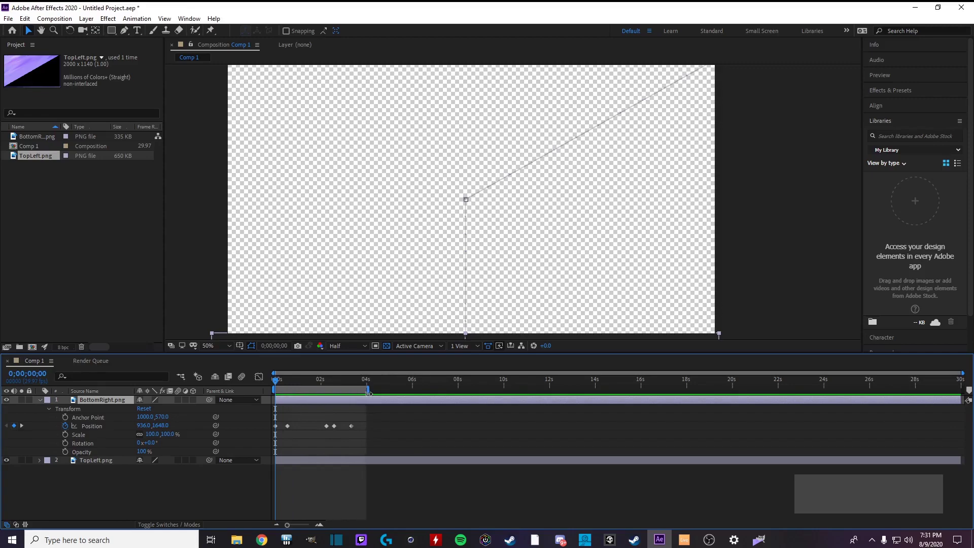
pyautogui.press('space')
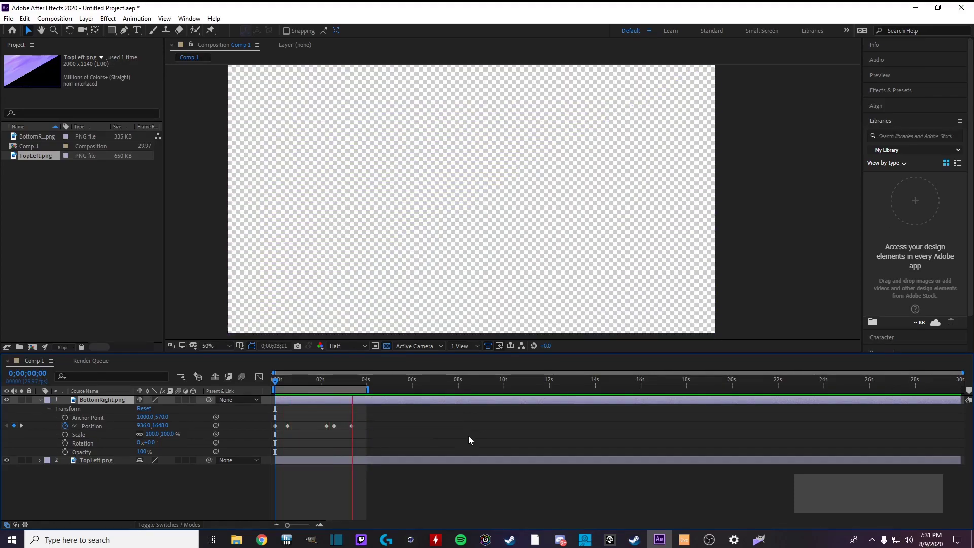
pyautogui.hotkey('alt', 'Tab')
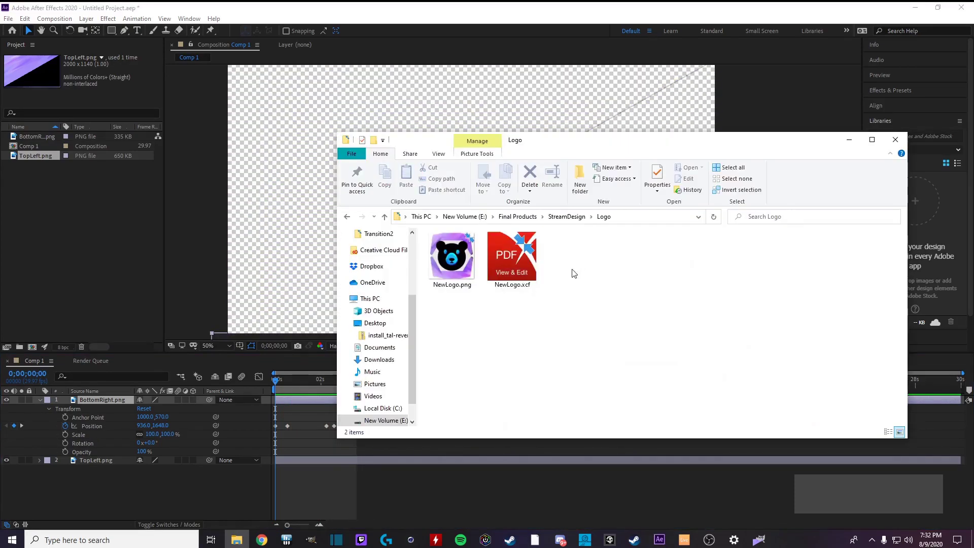
# Step: Import NewLogo.png from the Logo folder into the After Effects Project panel
pyautogui.click(461, 266)
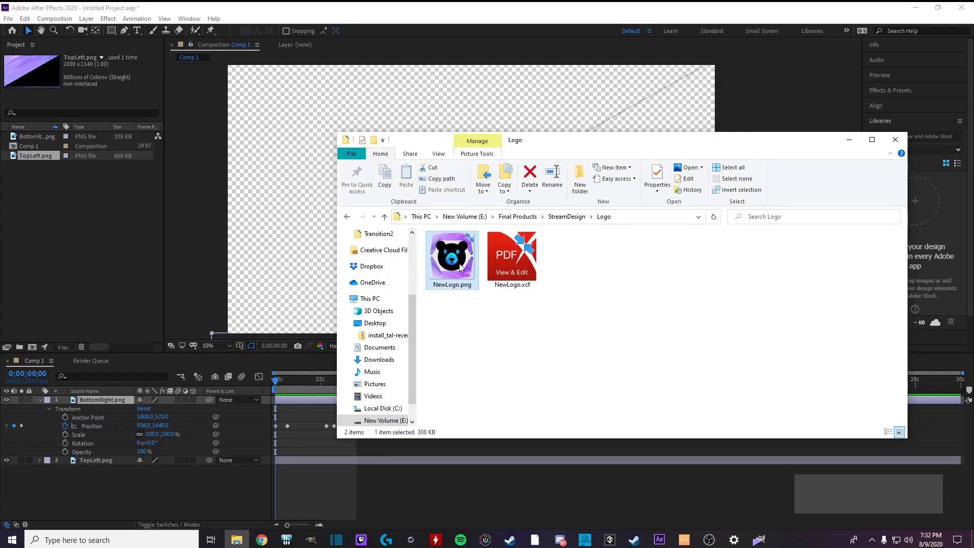
pyautogui.moveTo(460, 268); pyautogui.dragTo(60, 240)
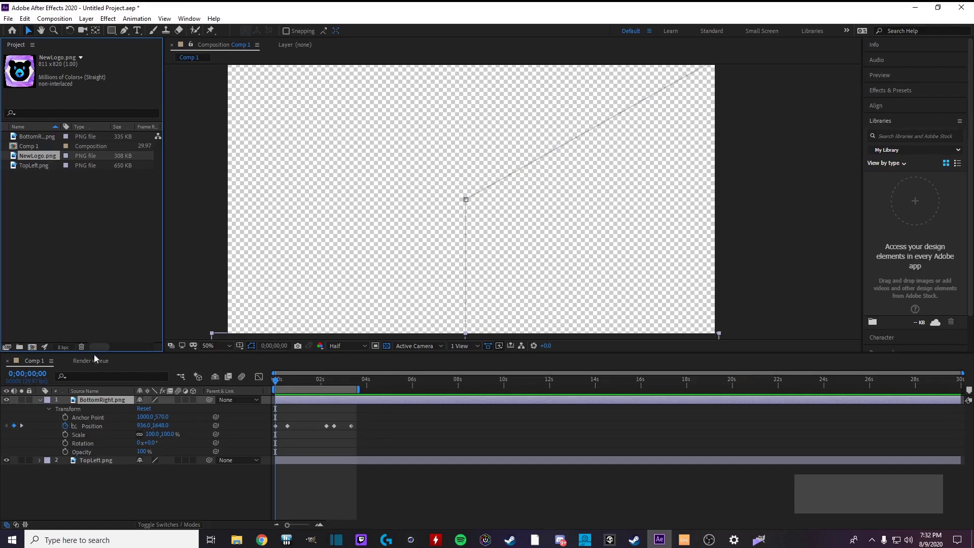
# Step: Add NewLogo.png as Comp 1's top layer with an Opacity keyframe of 0% at 0s
pyautogui.moveTo(41, 159); pyautogui.dragTo(82, 403)
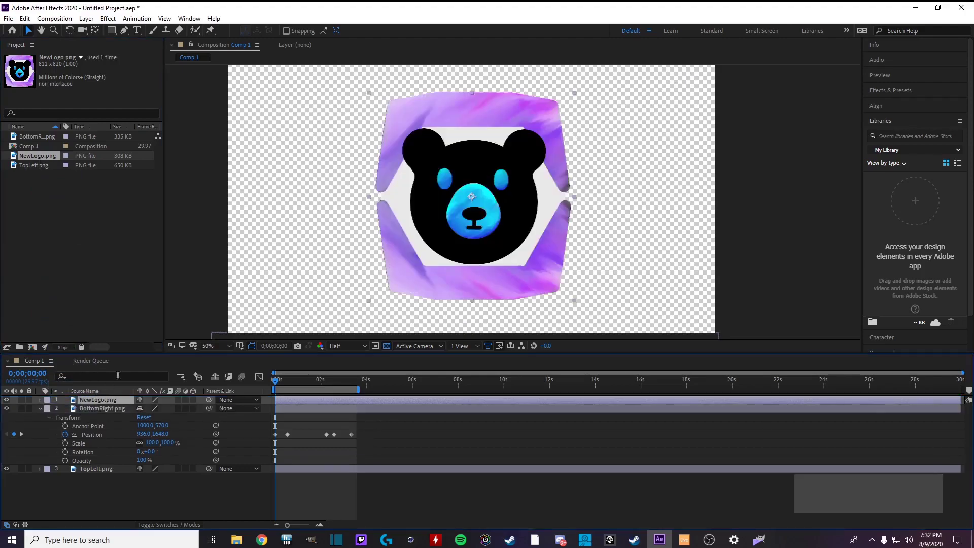
pyautogui.click(40, 409)
pyautogui.click(39, 400)
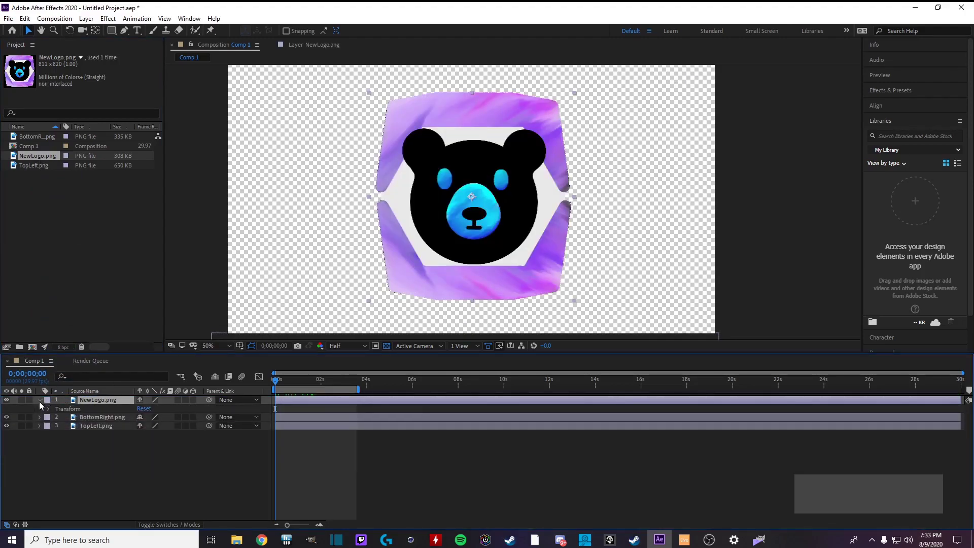
pyautogui.click(48, 409)
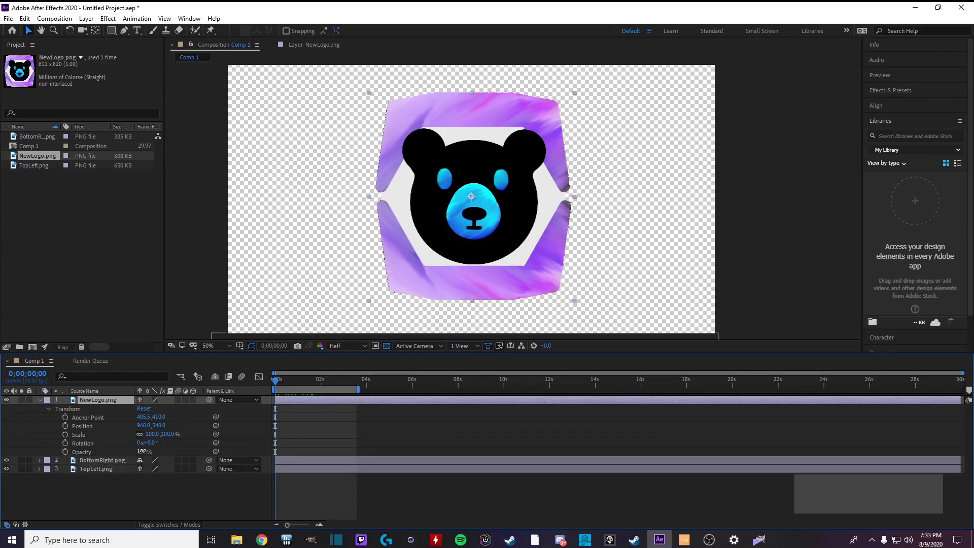
pyautogui.moveTo(142, 451); pyautogui.dragTo(88, 452)
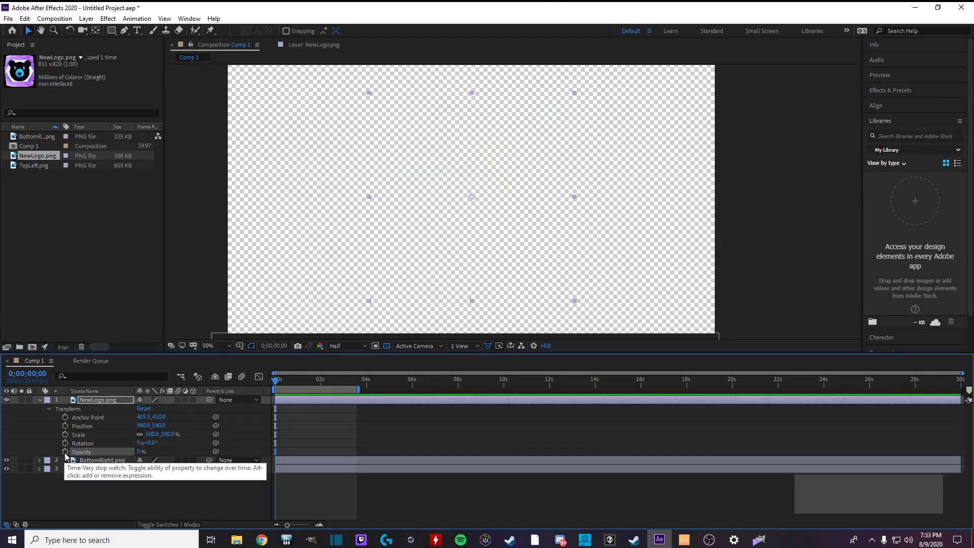
pyautogui.click(65, 452)
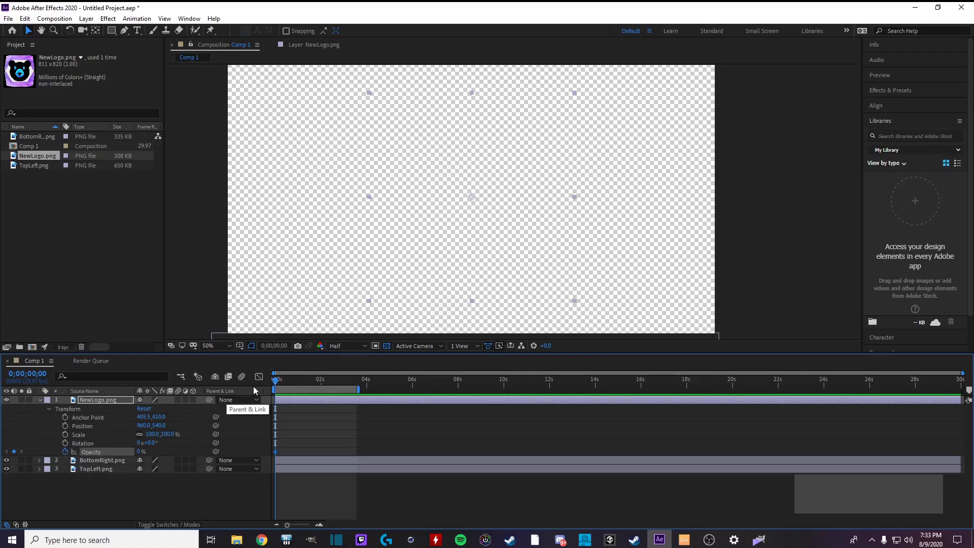
# Step: Fade the logo in to 100% Opacity at frame 27 and preview it
pyautogui.moveTo(275, 381); pyautogui.dragTo(284, 384)
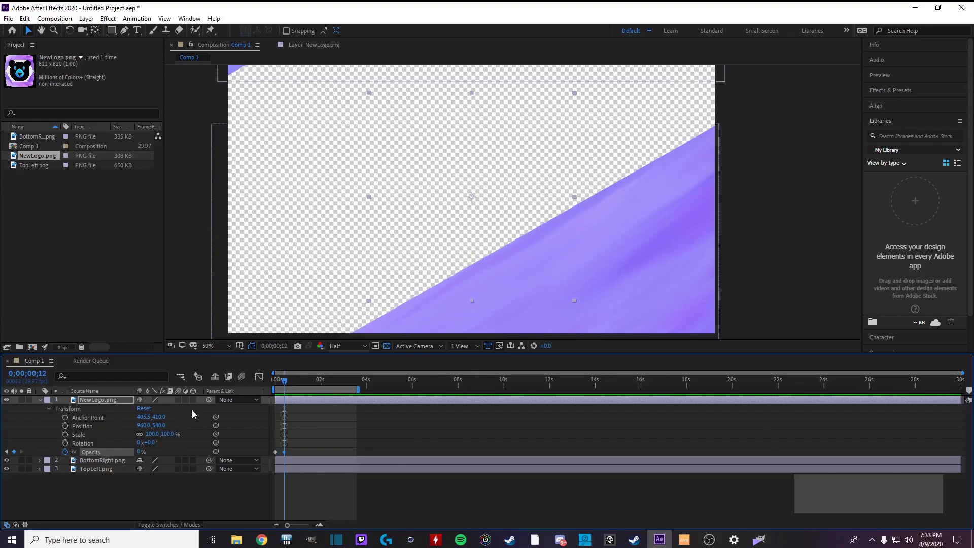
pyautogui.moveTo(285, 381); pyautogui.dragTo(297, 381)
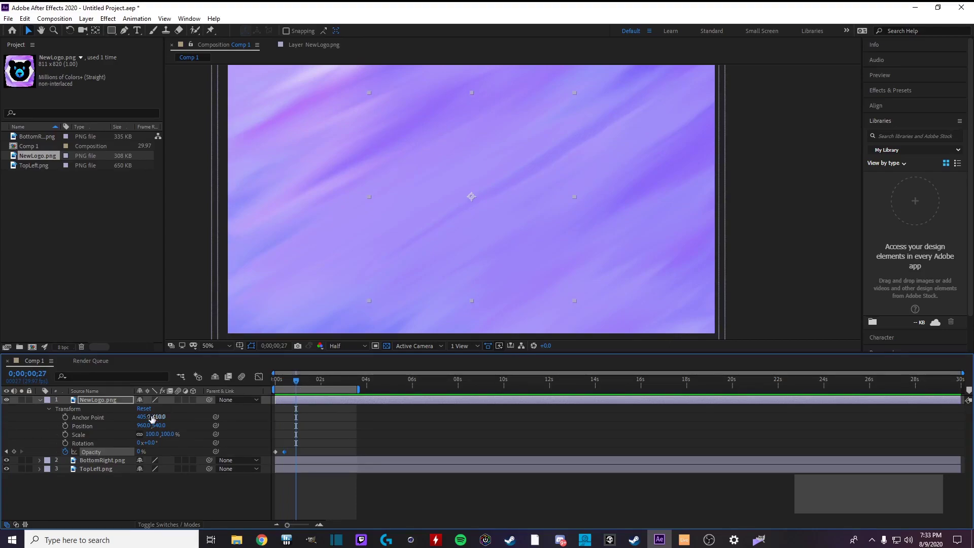
pyautogui.moveTo(139, 455); pyautogui.dragTo(201, 448)
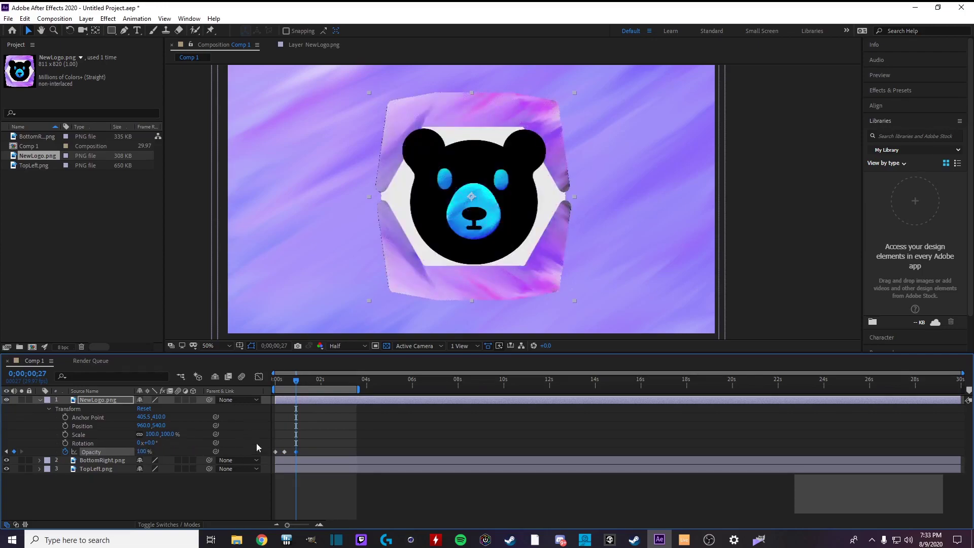
pyautogui.moveTo(297, 384); pyautogui.dragTo(264, 390)
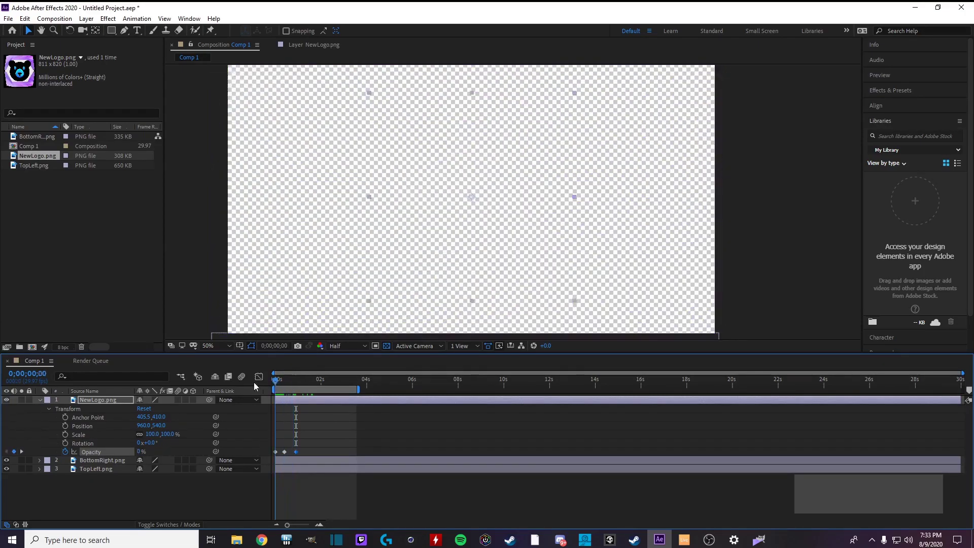
pyautogui.press('space')
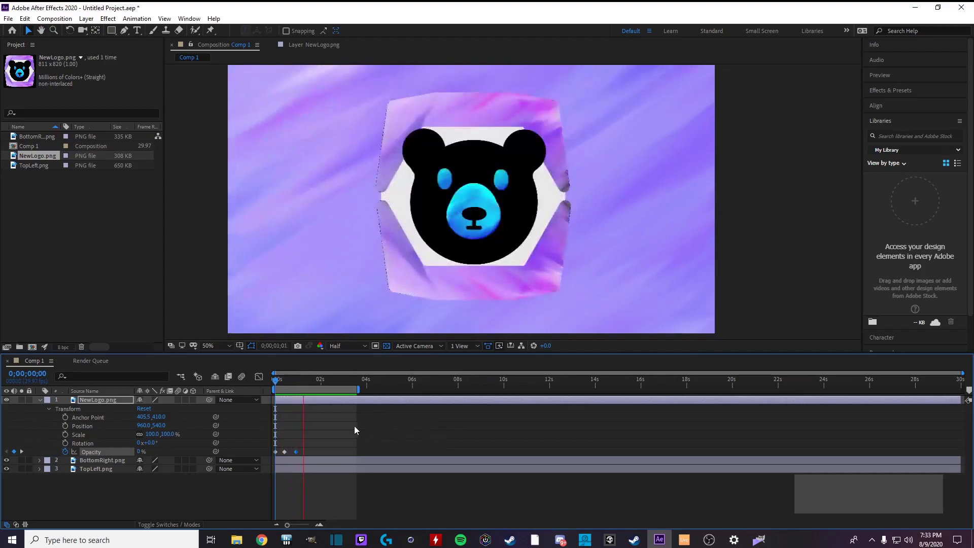
pyautogui.press('space')
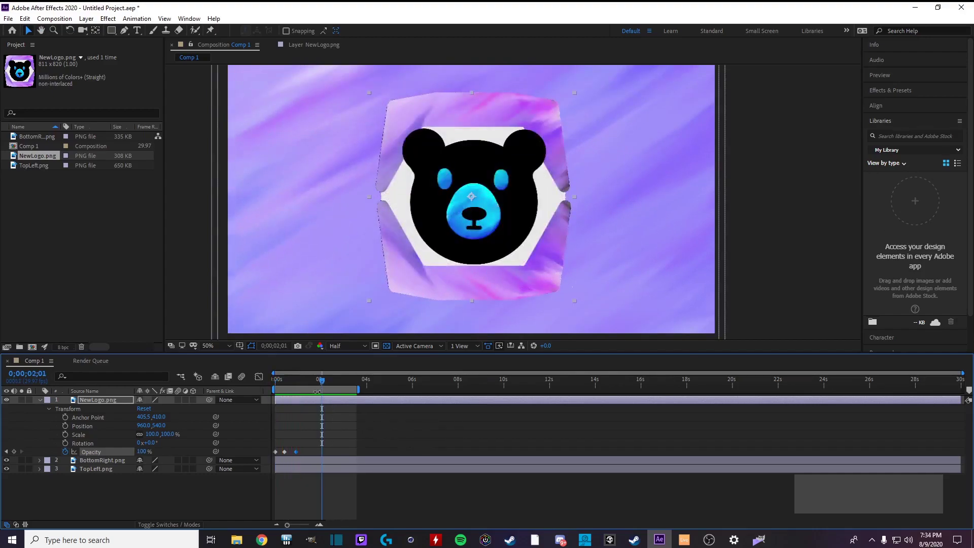
# Step: Hold the logo's Opacity at 2;01, fade it to 0% by 3;10, then preview
pyautogui.click(14, 451)
pyautogui.click(325, 384)
pyautogui.moveTo(325, 385); pyautogui.dragTo(350, 384)
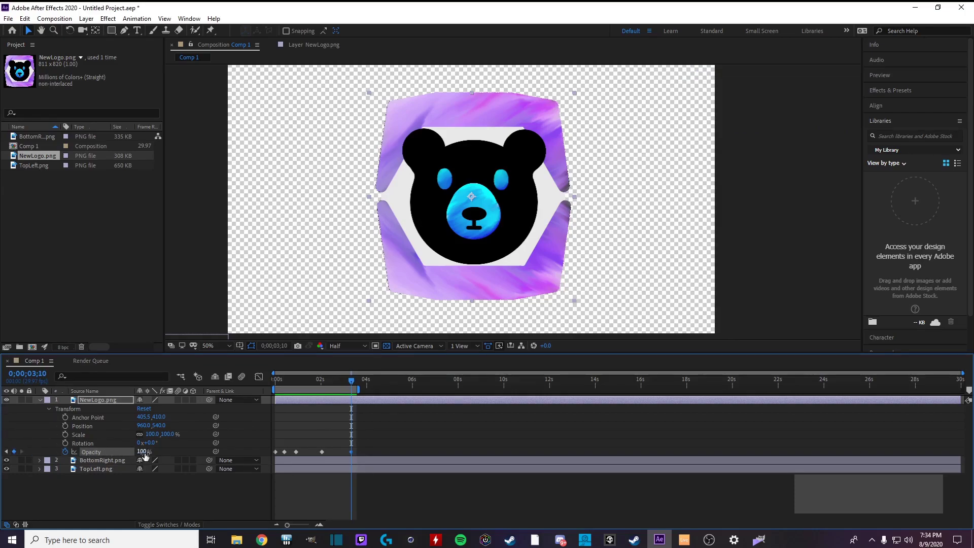
pyautogui.moveTo(144, 451); pyautogui.dragTo(87, 452)
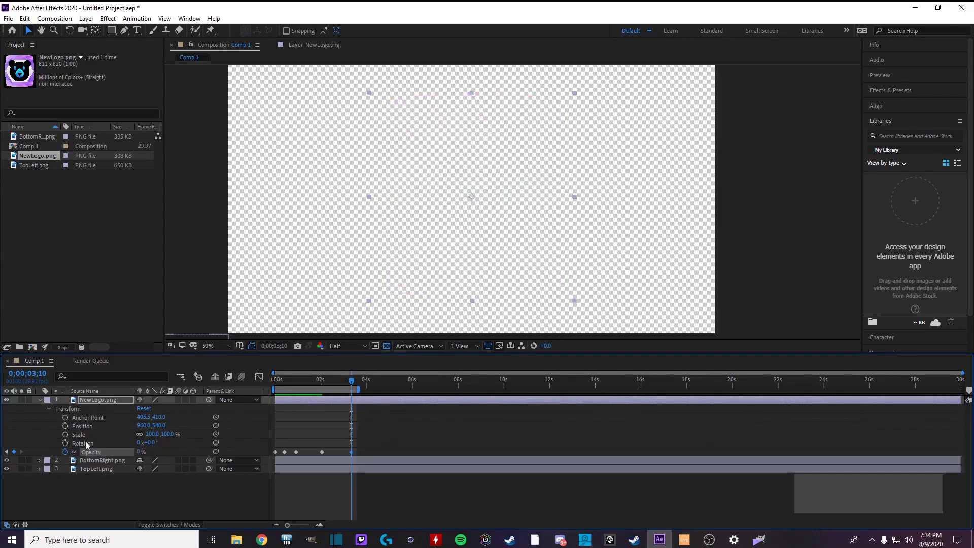
pyautogui.press('space')
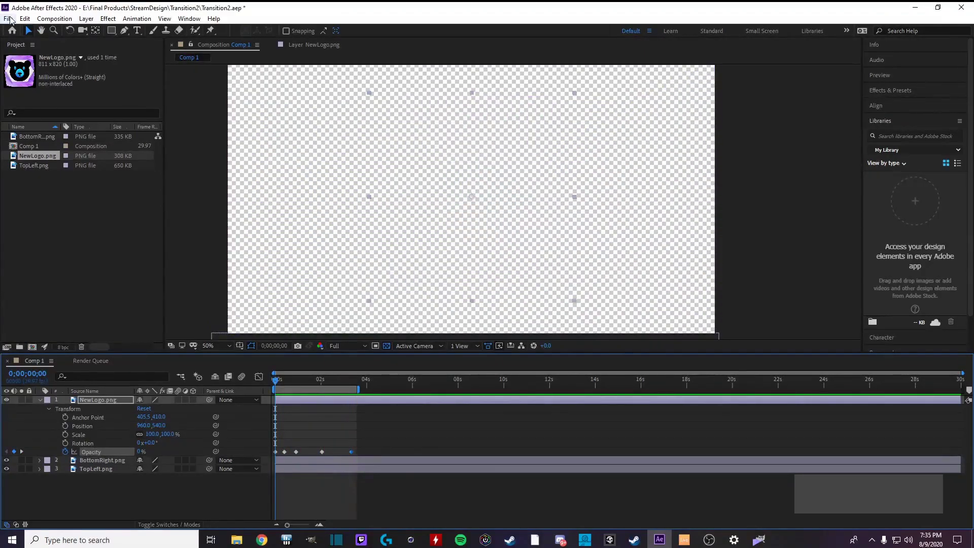
# Step: Send Comp 1 to the Adobe Media Encoder queue from File > Export
pyautogui.click(8, 19)
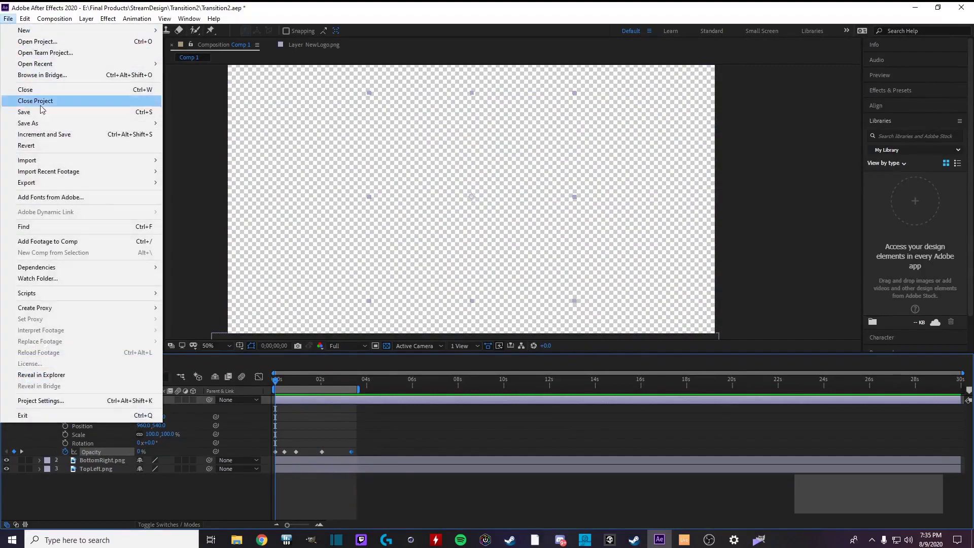
pyautogui.moveTo(90, 186)
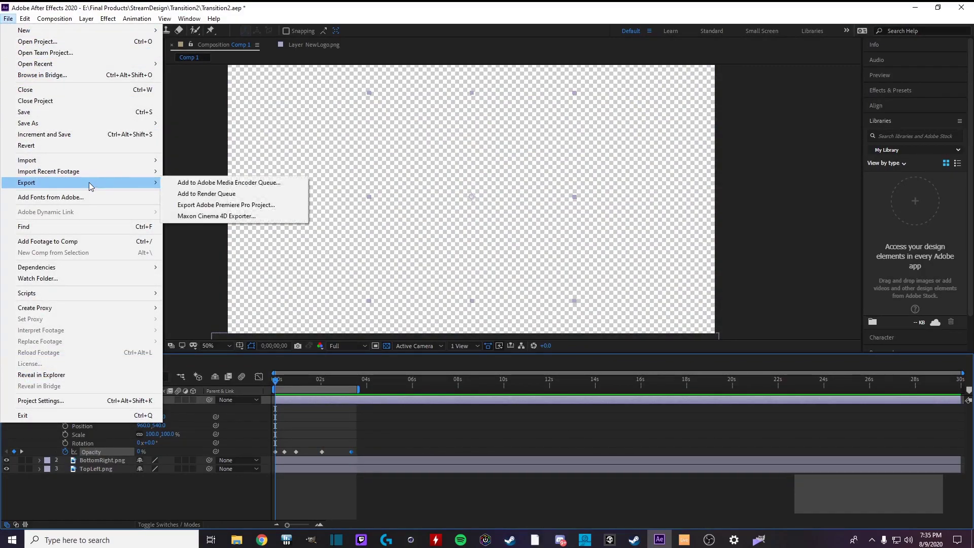
pyautogui.click(203, 183)
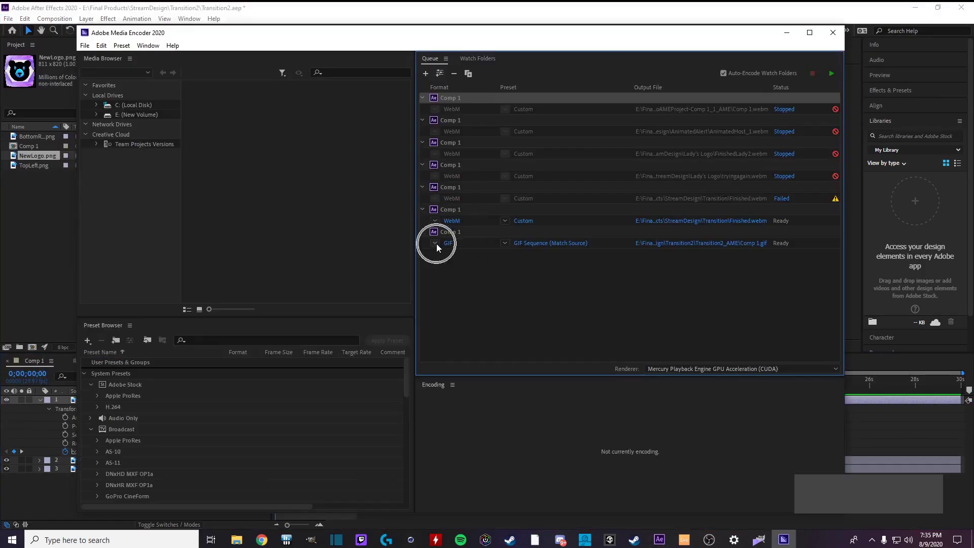
# Step: Change the Comp 1 queue item's format to WebM
pyautogui.click(436, 244)
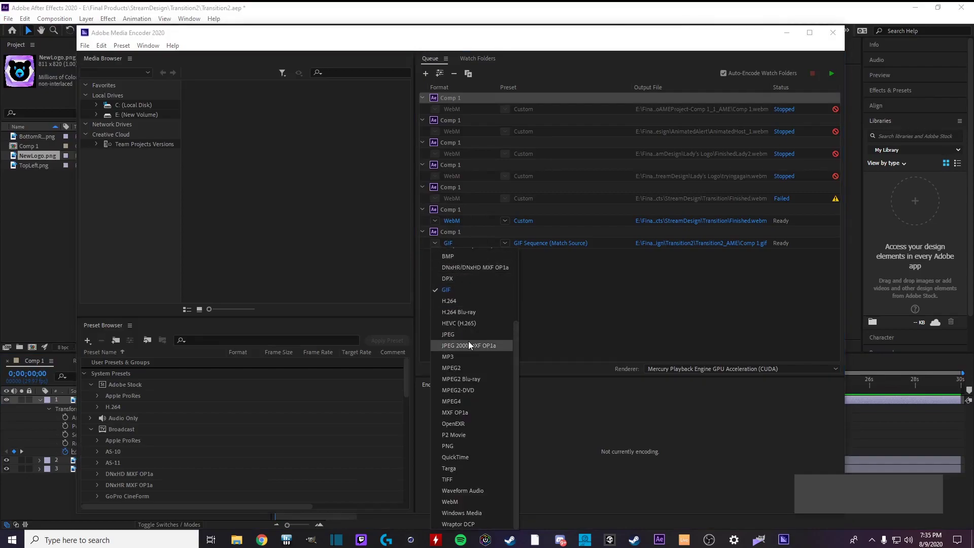
pyautogui.click(455, 501)
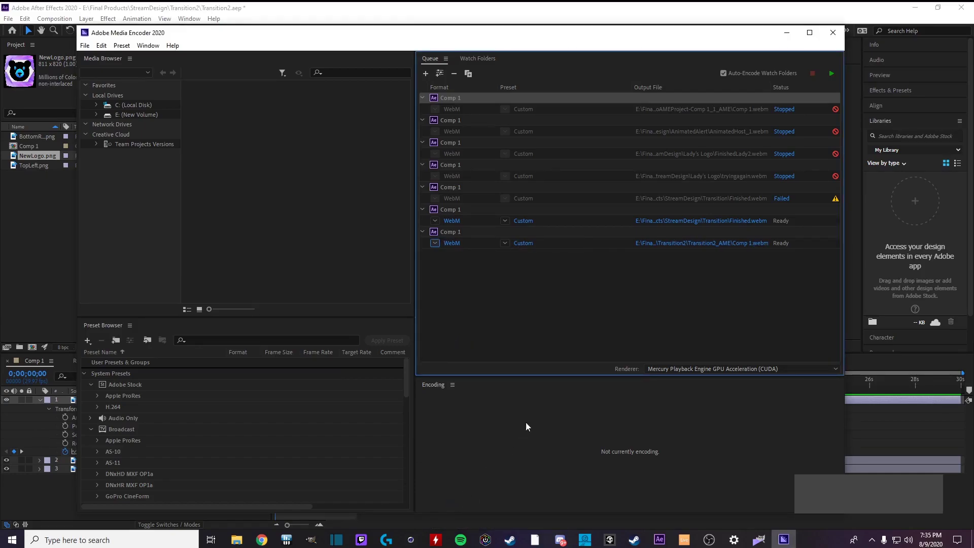
pyautogui.click(506, 243)
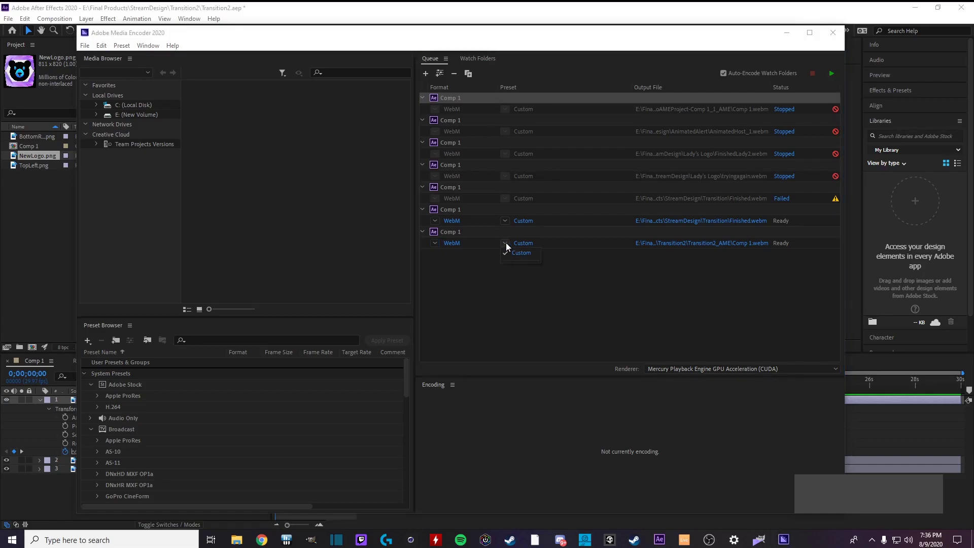
pyautogui.click(505, 243)
# Step: Turn on Include Alpha Channel in the WebM export settings
pyautogui.click(523, 243)
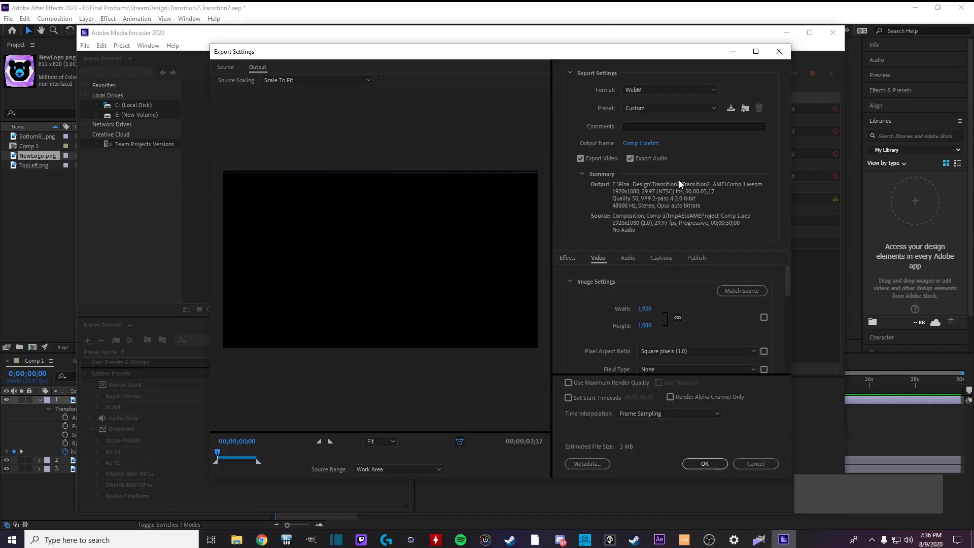
pyautogui.scroll(-1, 701, 277)
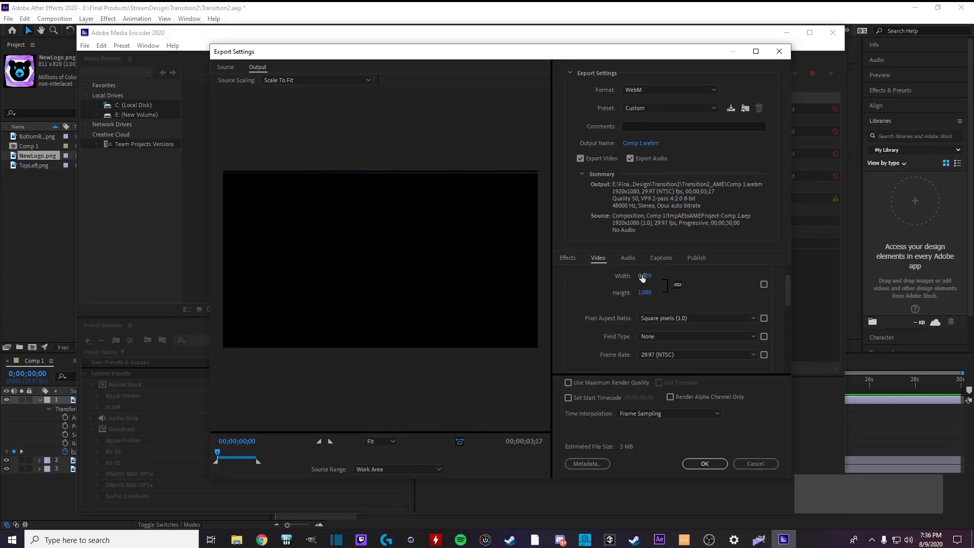
pyautogui.scroll(-2, 695, 293)
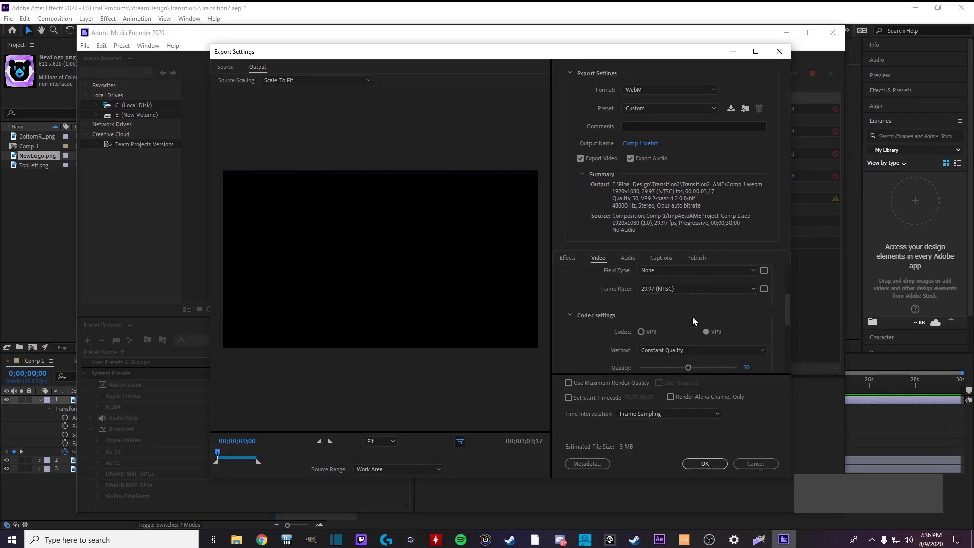
pyautogui.scroll(-5, 686, 319)
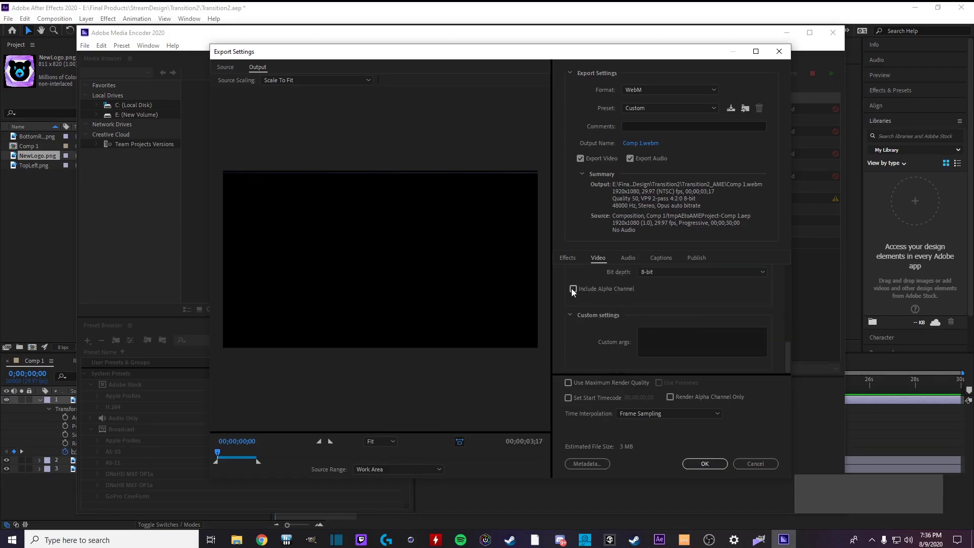
pyautogui.click(573, 289)
pyautogui.scroll(10, 671, 300)
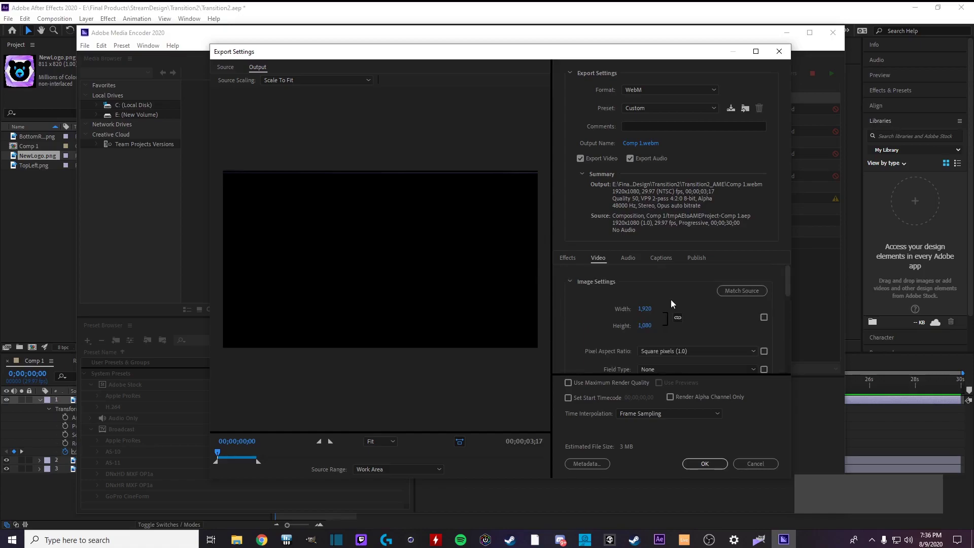
# Step: Confirm the settings, output to Transition2.webm in the Transition2 folder, and start the queue
pyautogui.click(706, 464)
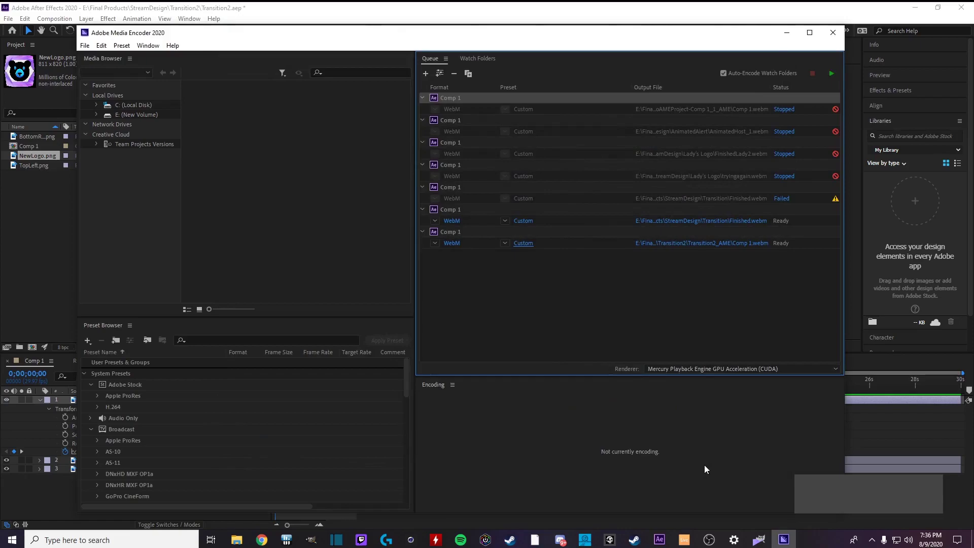
pyautogui.click(689, 243)
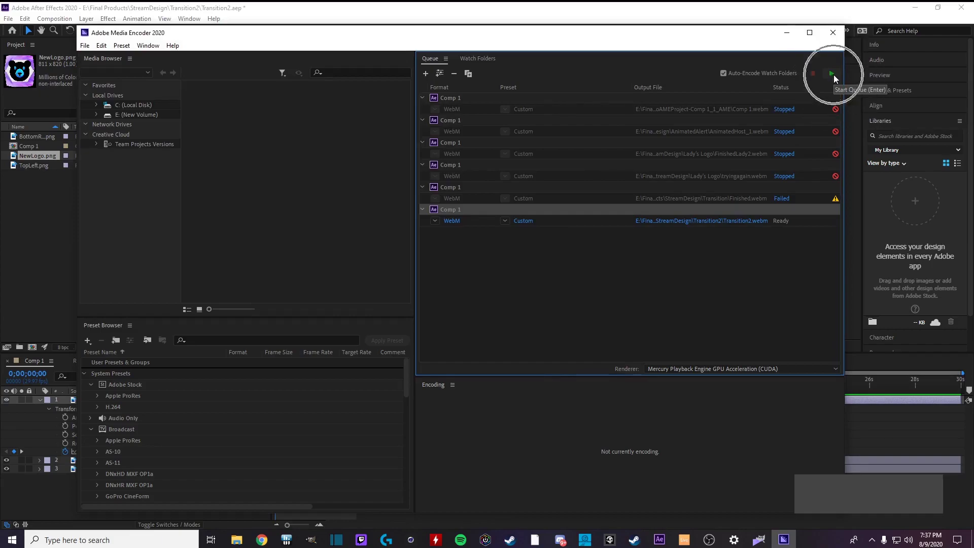
pyautogui.click(831, 73)
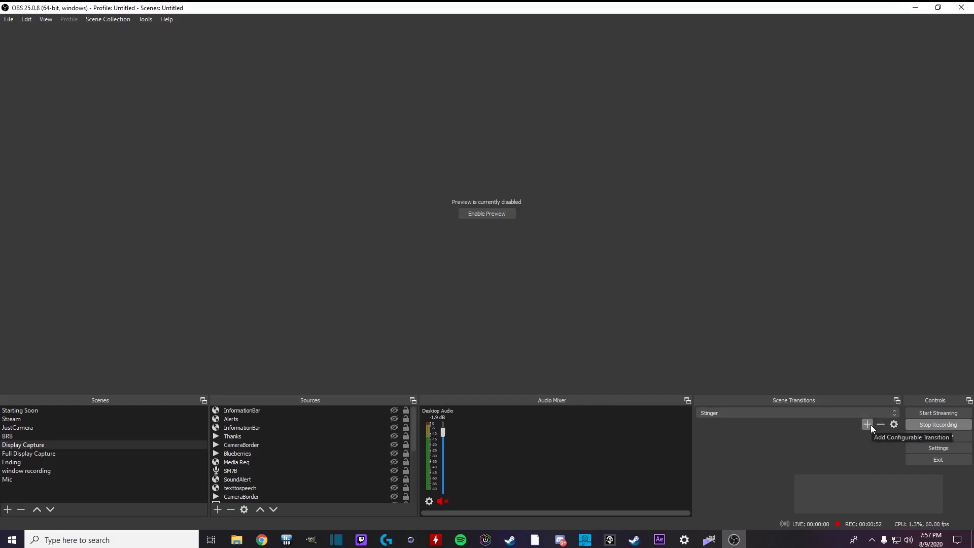
# Step: Add a Stinger transition named Transition2 that uses Transition2.webm as its video
pyautogui.click(869, 425)
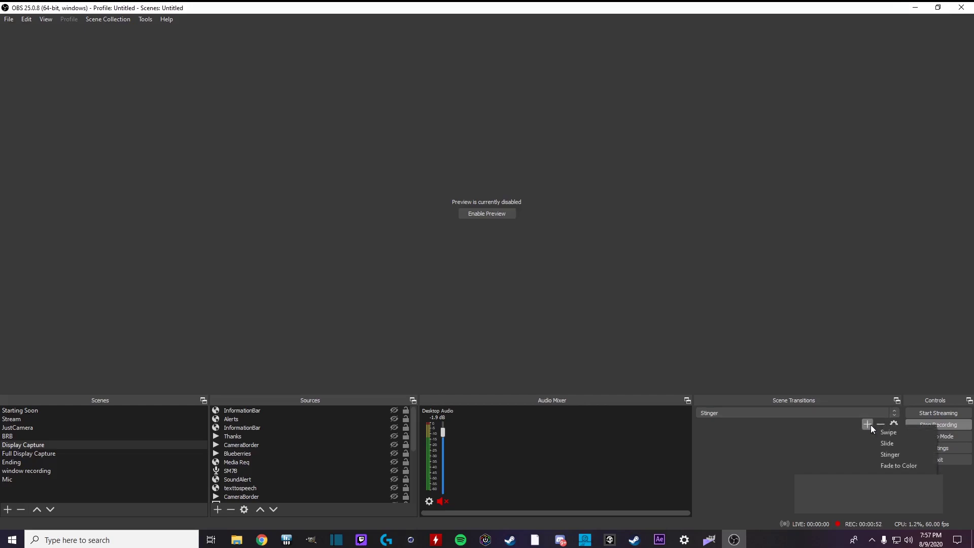
pyautogui.click(891, 454)
pyautogui.click(466, 287)
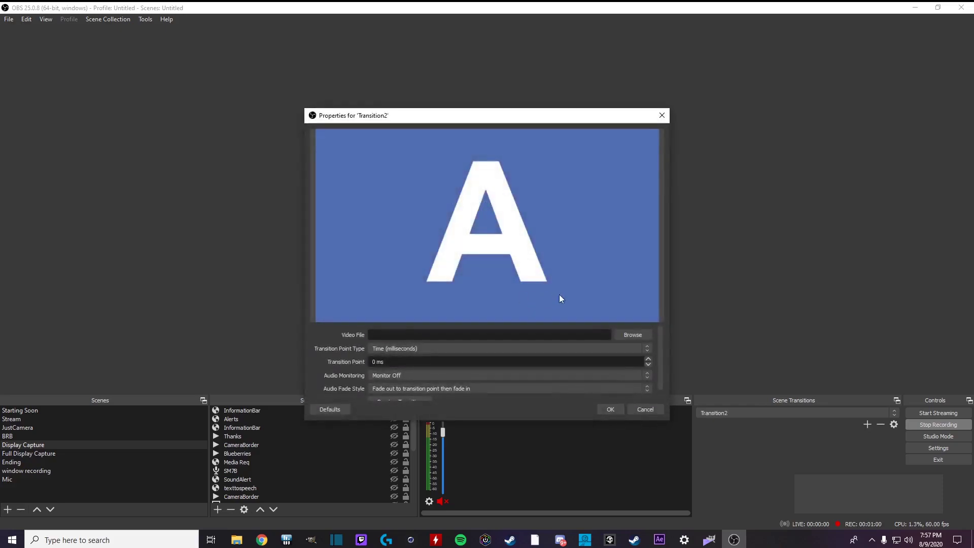
pyautogui.click(632, 335)
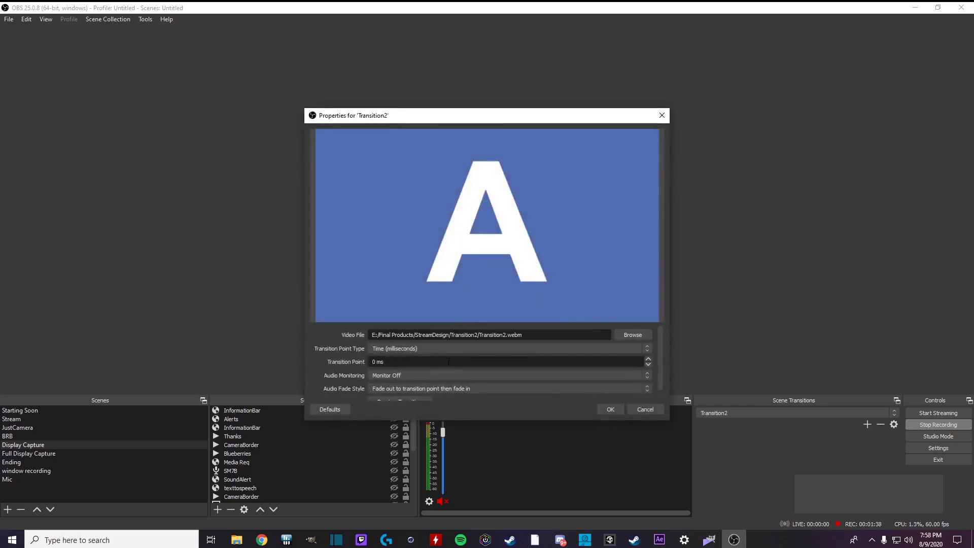
pyautogui.scroll(-1, 443, 378)
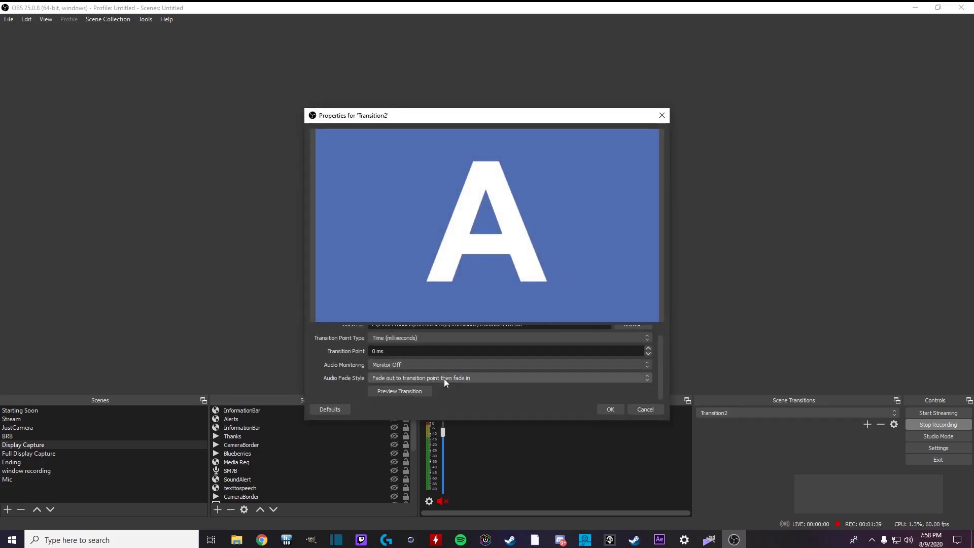
# Step: Preview the stinger a few times, then change its transition point to 1000 ms
pyautogui.click(399, 391)
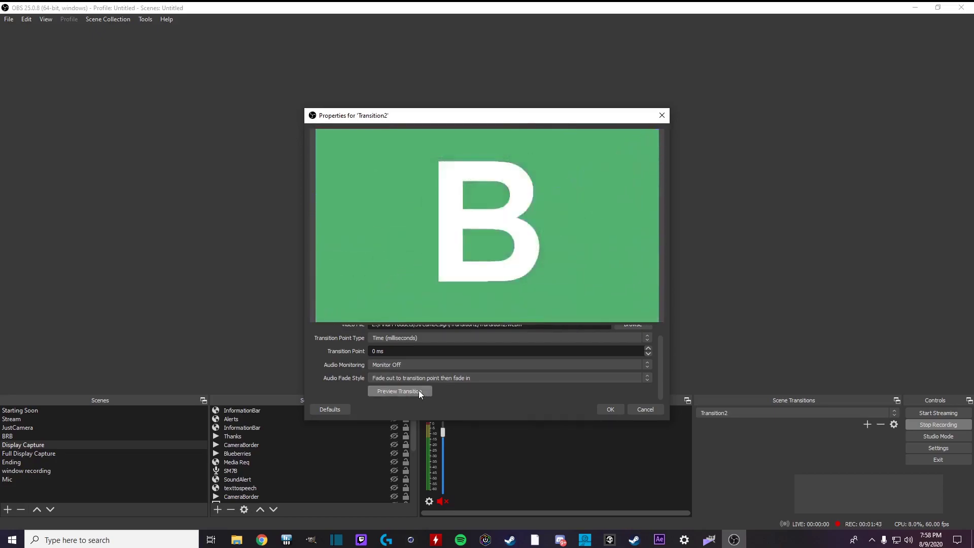
pyautogui.click(419, 390)
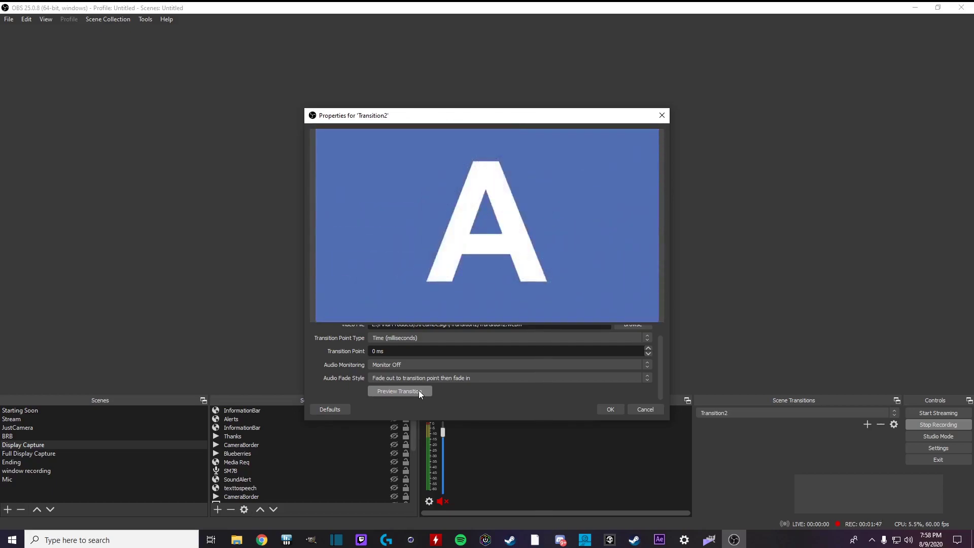
pyautogui.click(419, 390)
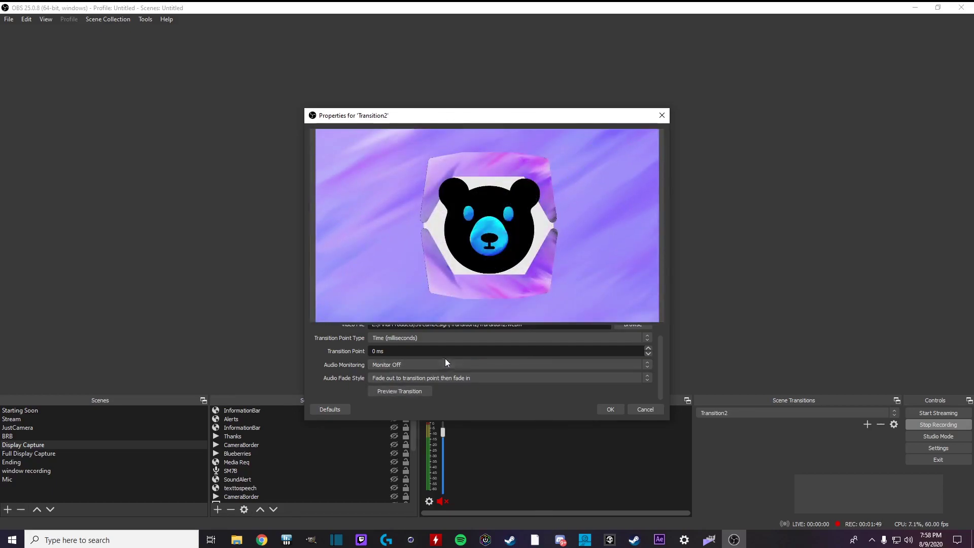
pyautogui.scroll(1, 459, 352)
pyautogui.click(461, 361)
pyautogui.press('BackSpace')
pyautogui.write('100')
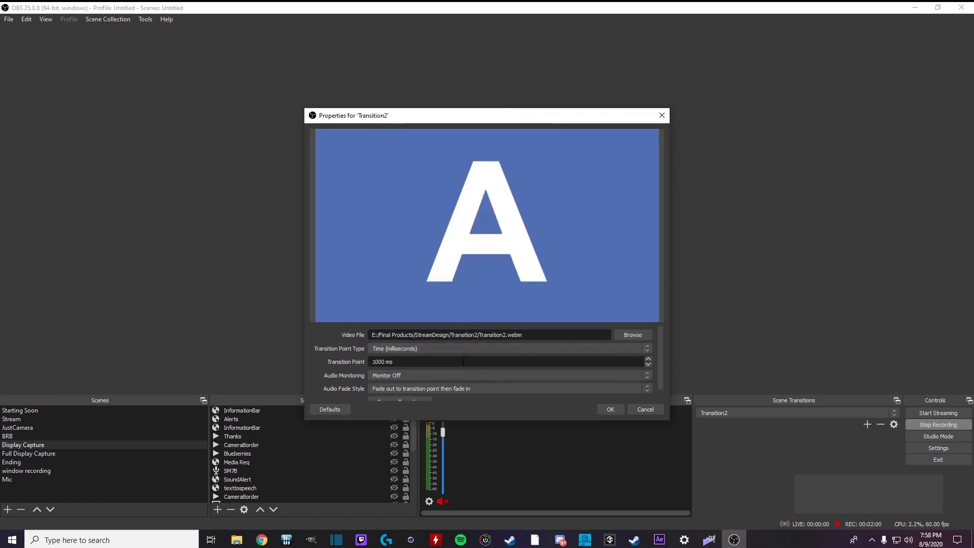
pyautogui.write('0')
# Step: Confirm the 1000 ms point, preview the Transition2 stinger twice, and save its settings
pyautogui.hotkey('ctrl', 'a')
pyautogui.scroll(-1, 506, 397)
pyautogui.click(415, 391)
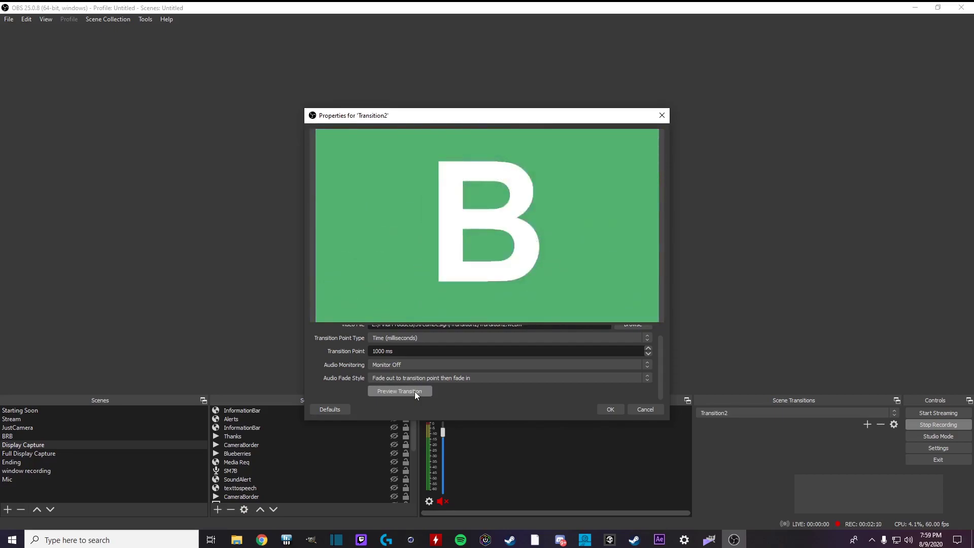
pyautogui.click(415, 391)
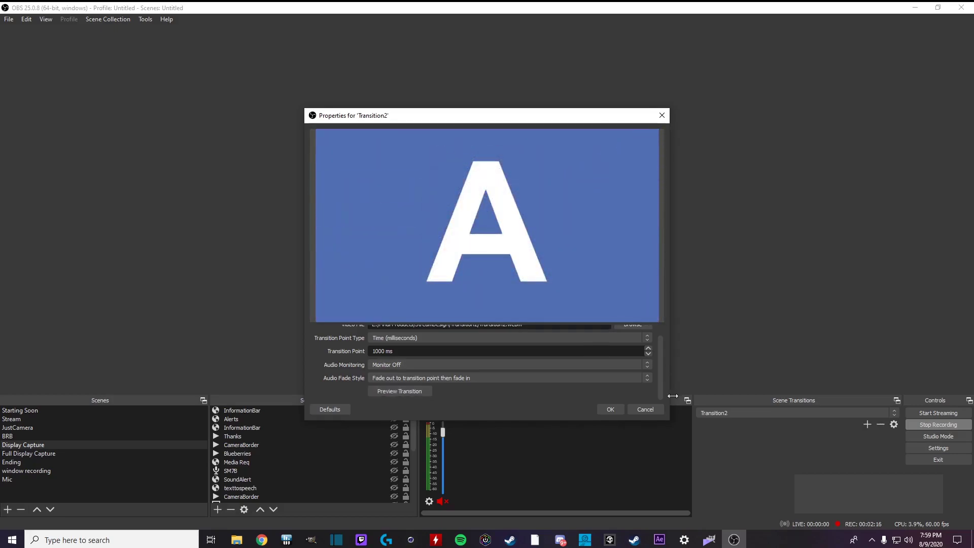
pyautogui.click(618, 409)
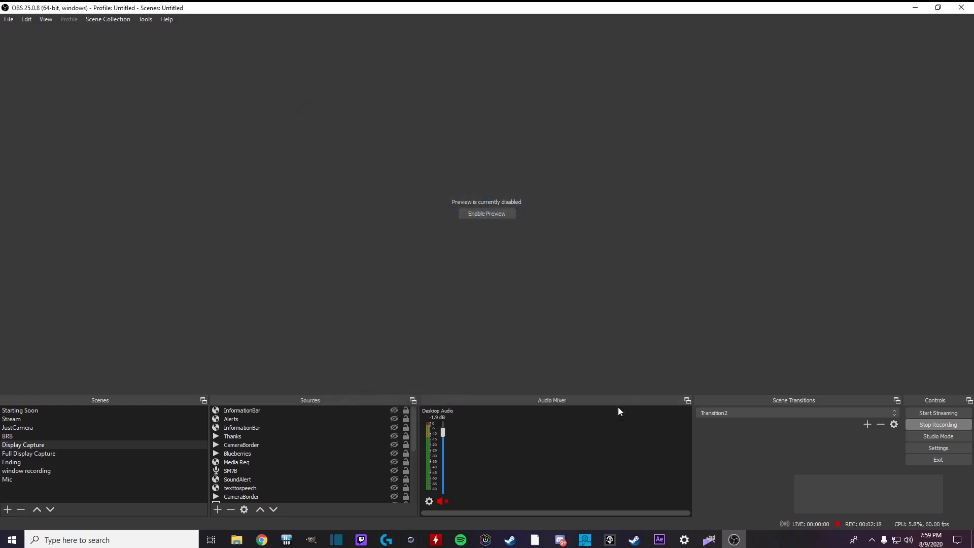